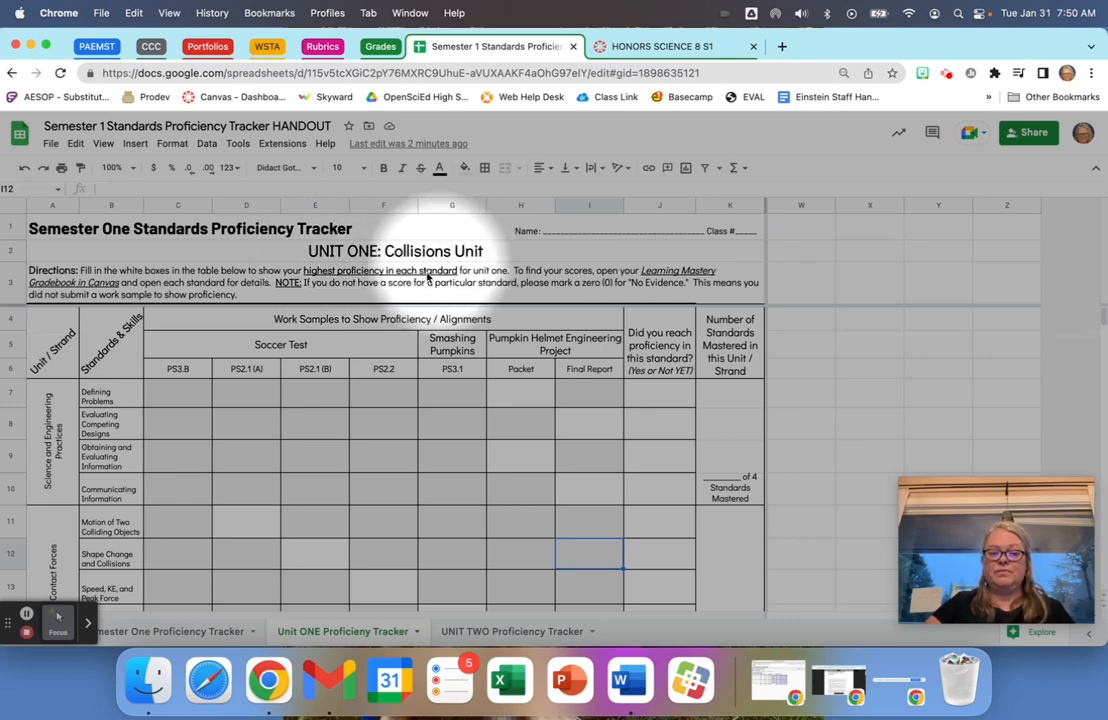
scroll(157, 361, "down", 1)
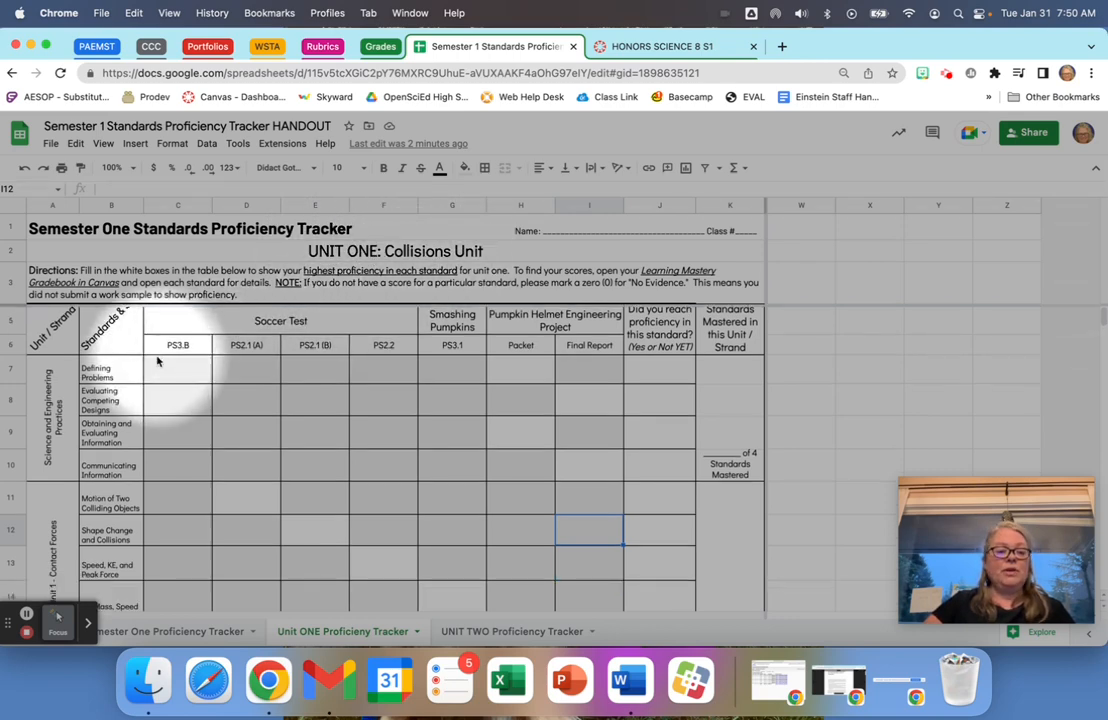
scroll(59, 345, "up", 1)
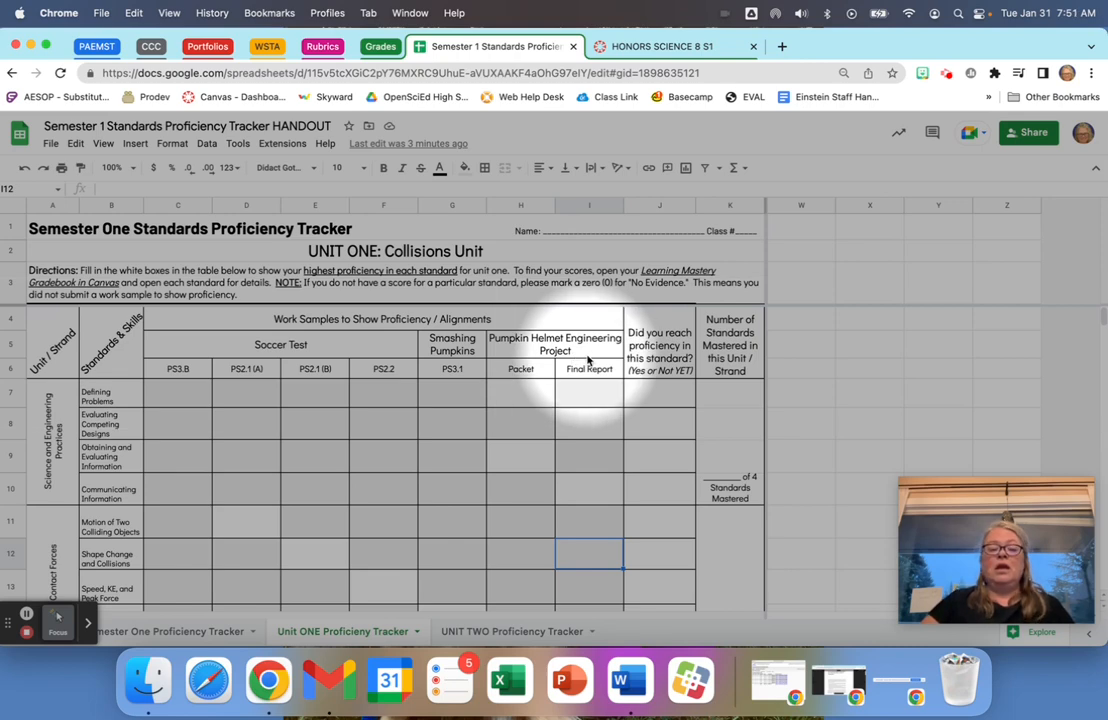
scroll(589, 361, "down", 2)
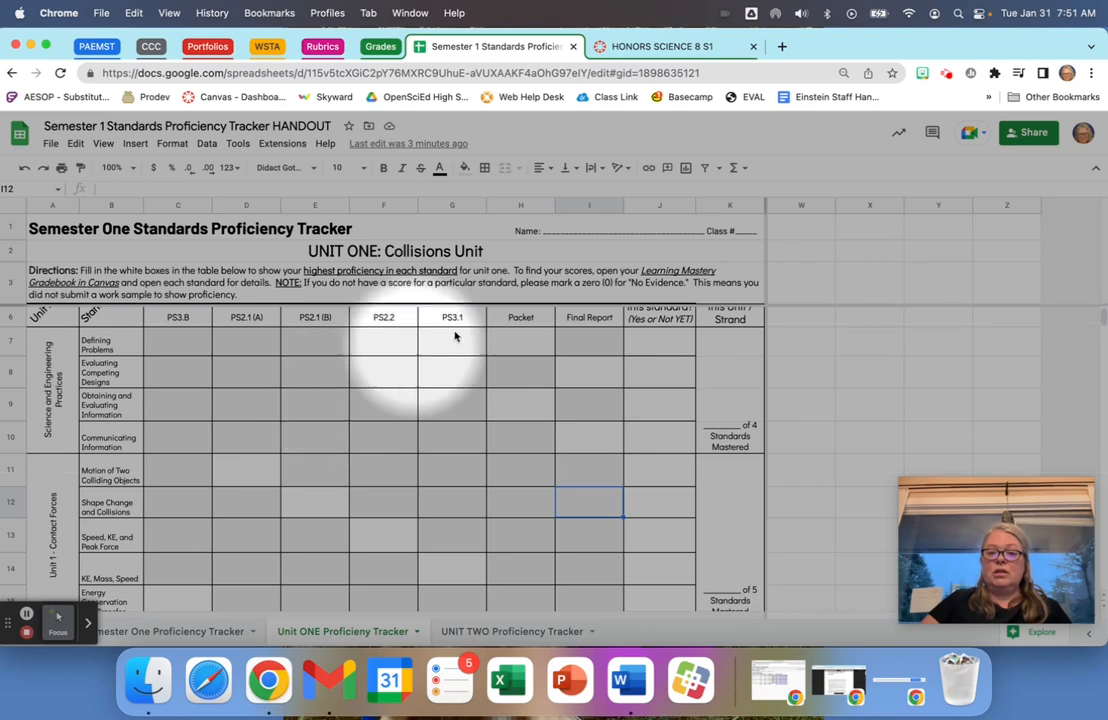
Switch to the Honors Science 8 course in Canvas and open the test student's Learning Mastery grades
left_click(651, 47)
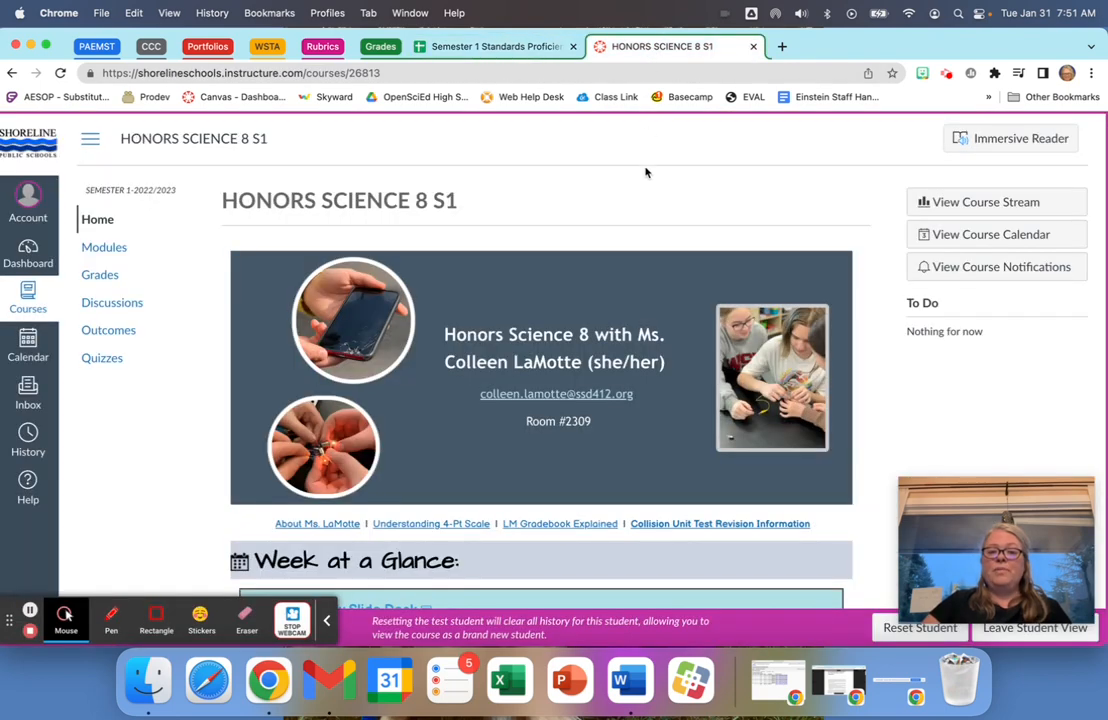
left_click(65, 615)
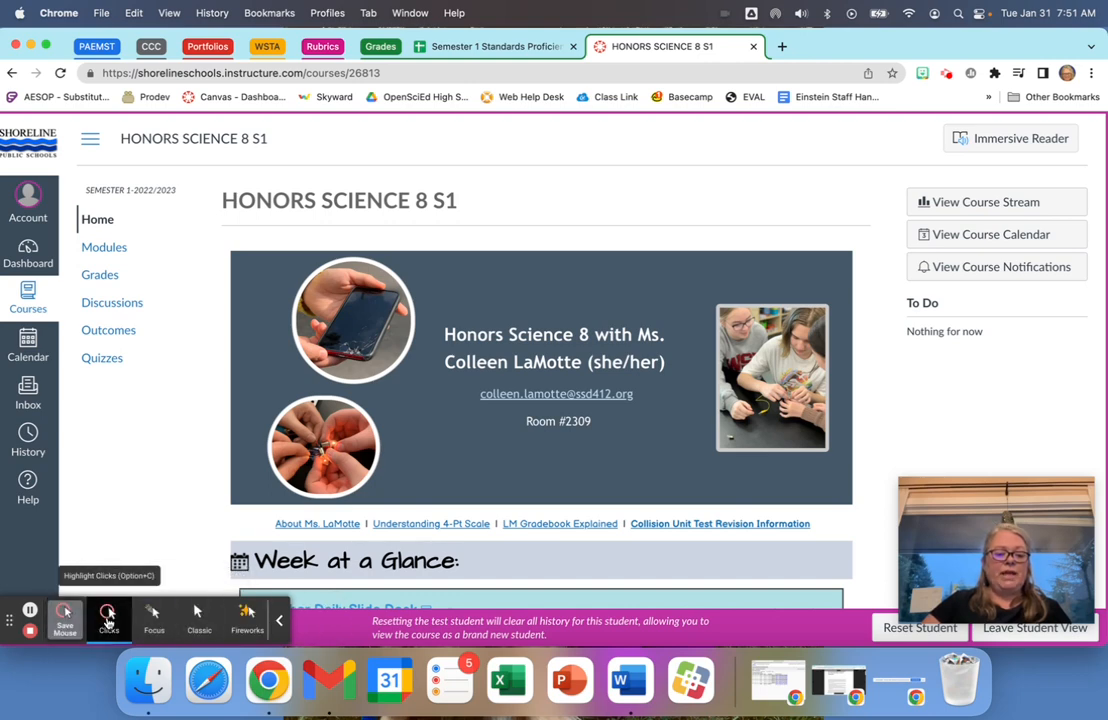
left_click(153, 615)
left_click(100, 279)
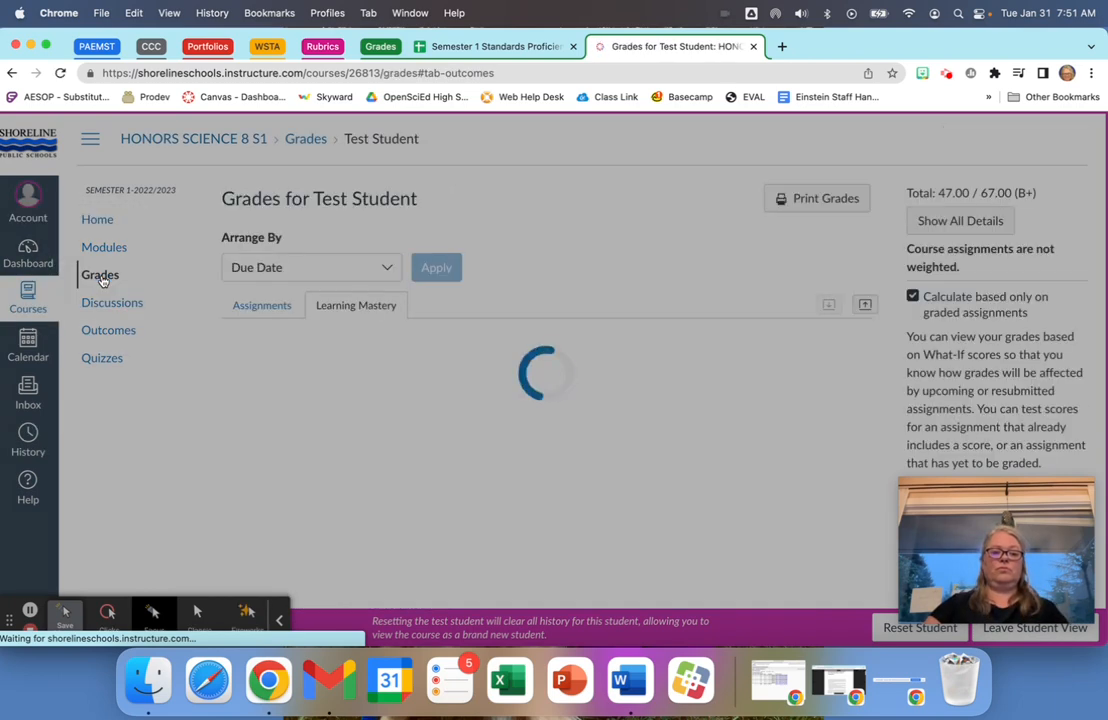
left_click(260, 306)
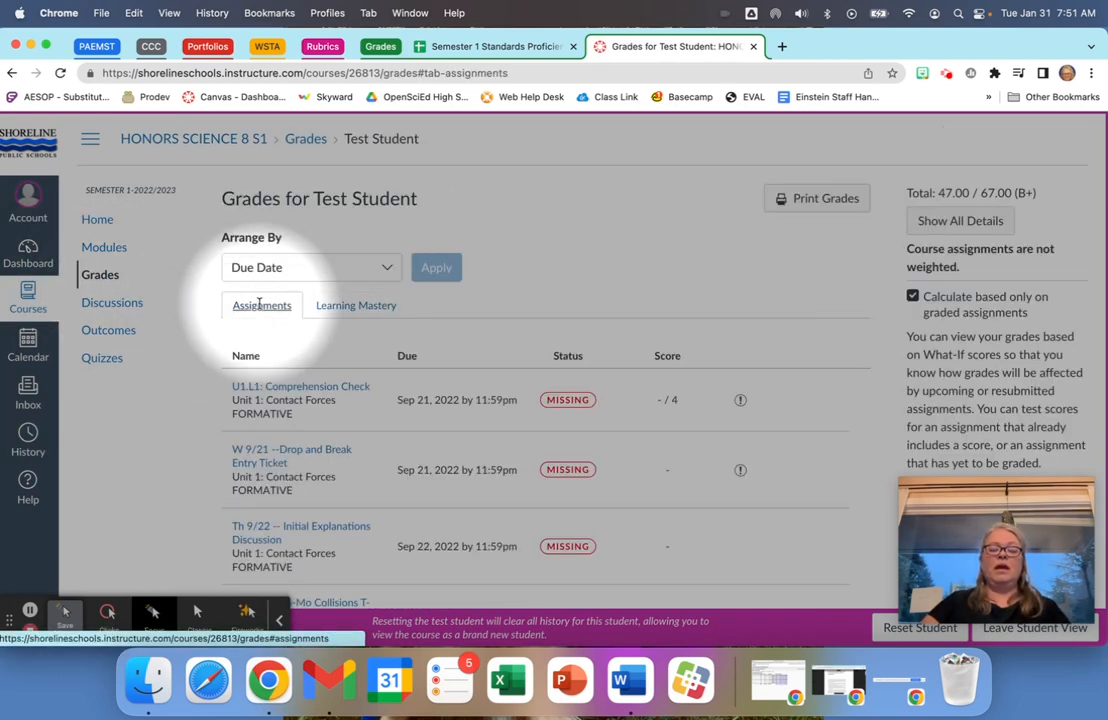
scroll(259, 305, "down", 1)
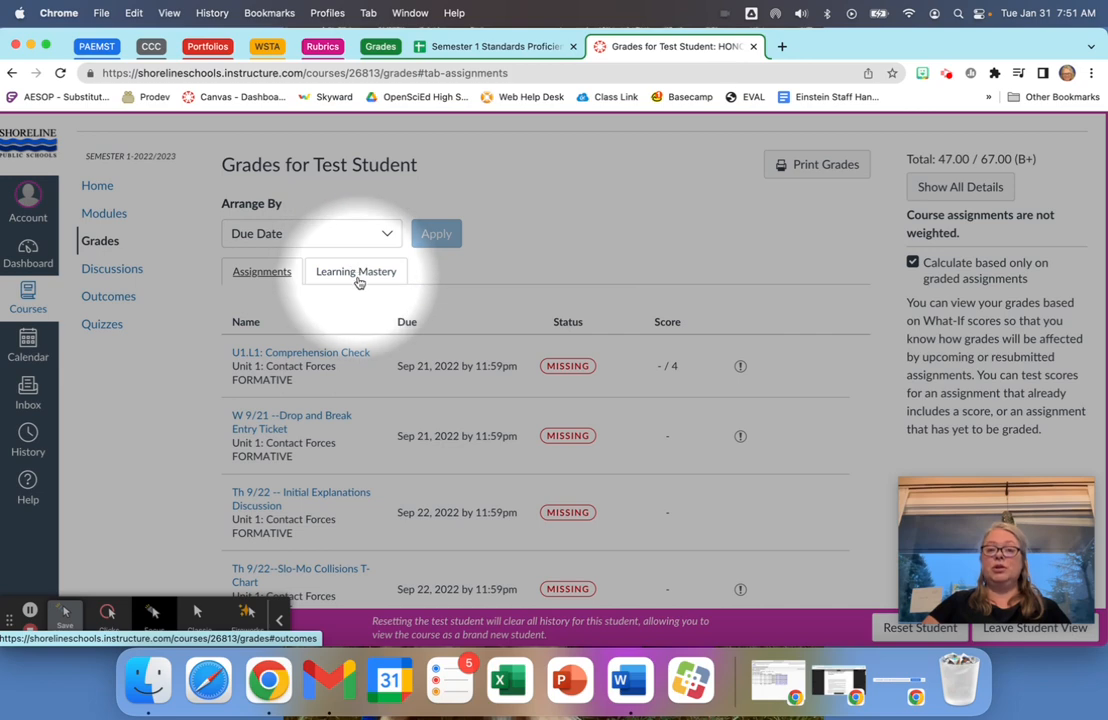
left_click(359, 282)
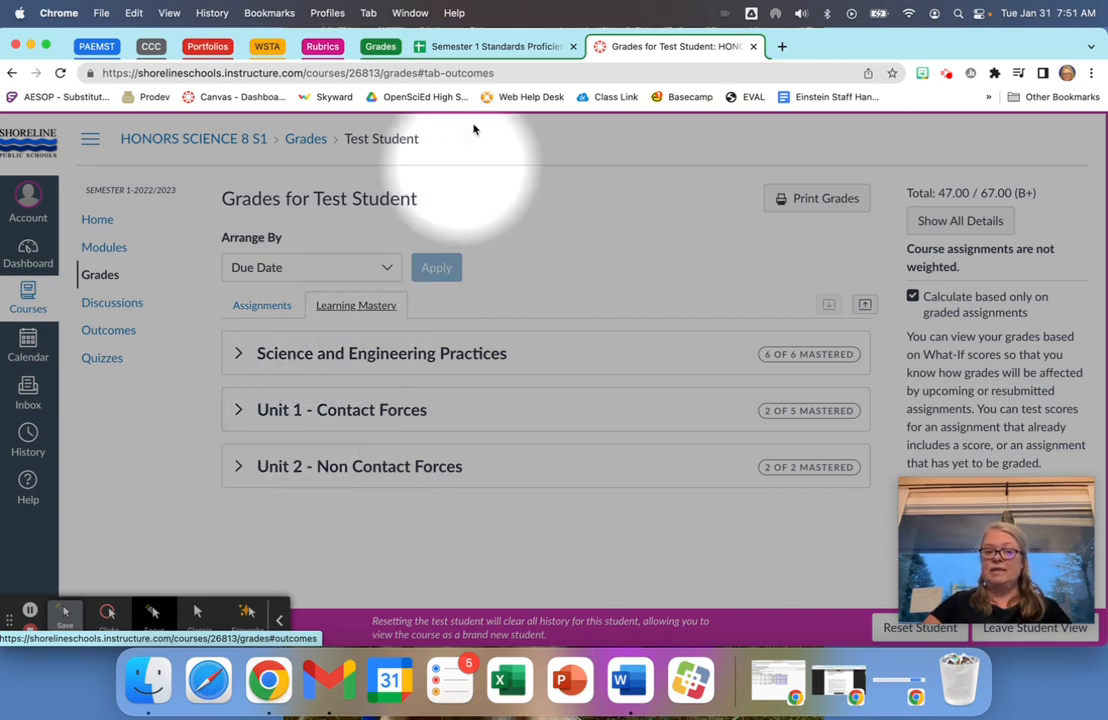
Compare the tracker's strands with Canvas and expand the Science and Engineering Practices group to view each standard's score
left_click(545, 46)
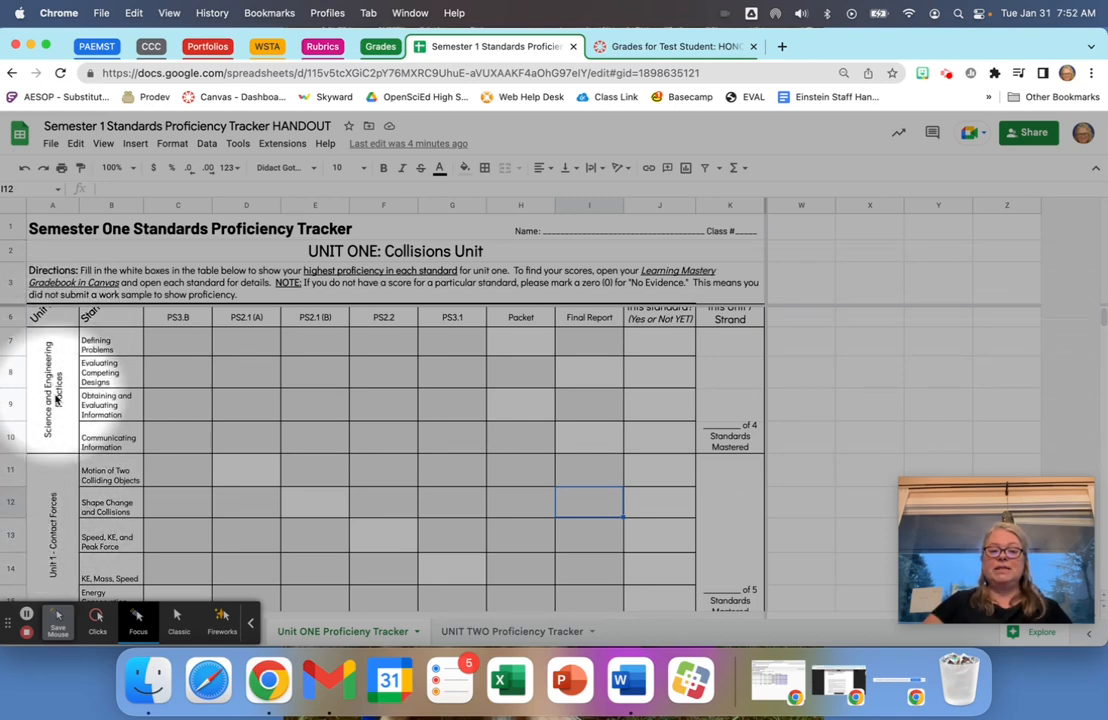
left_click(662, 47)
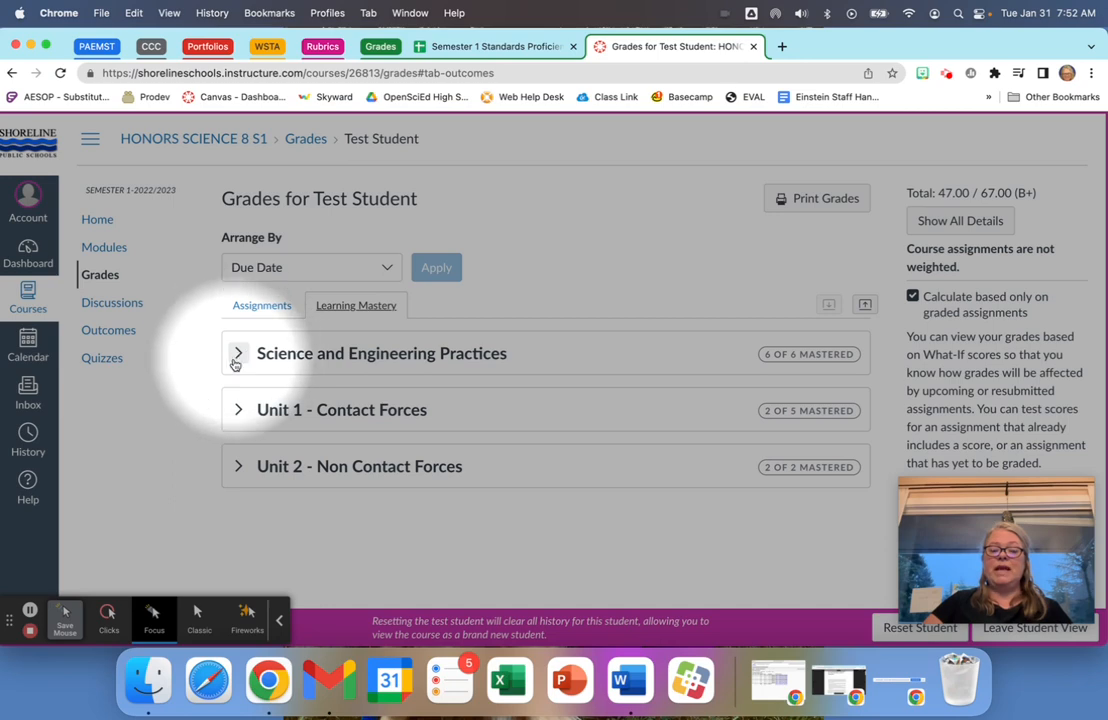
left_click(240, 354)
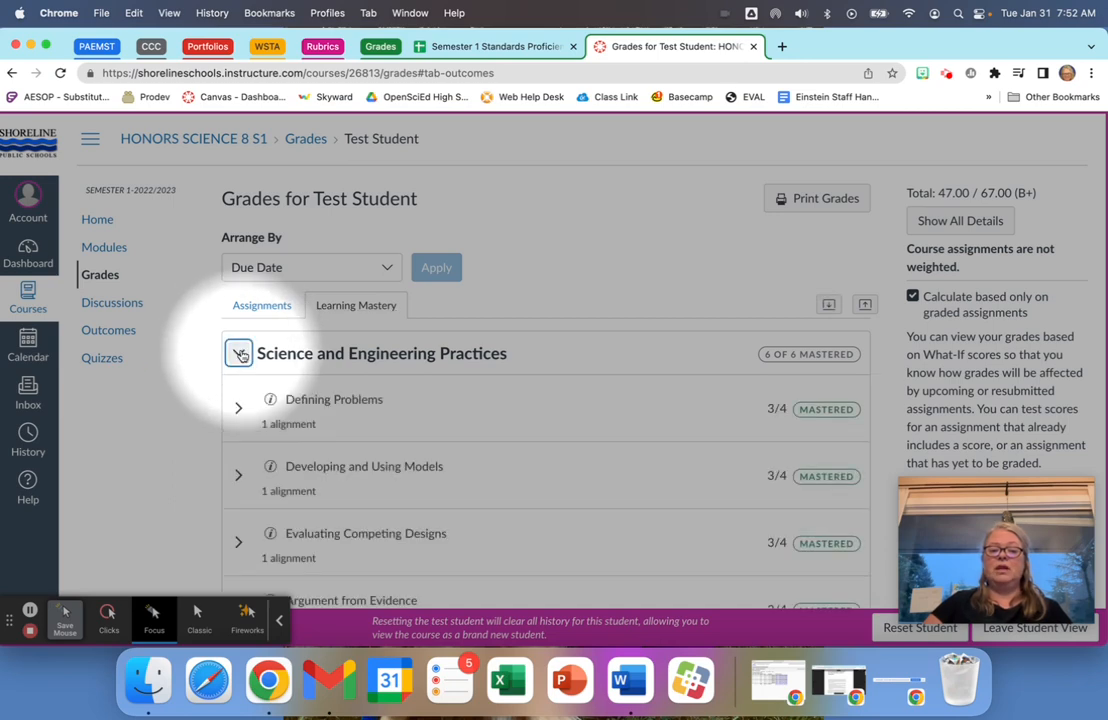
scroll(240, 354, "down", 5)
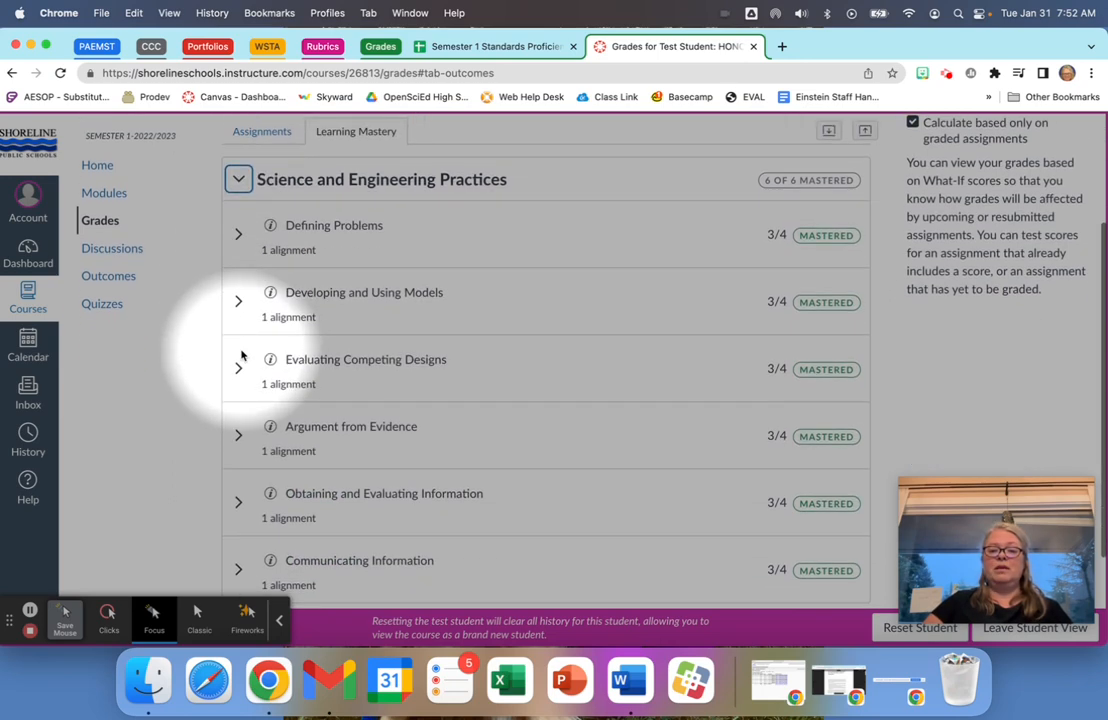
scroll(242, 363, "down", 1)
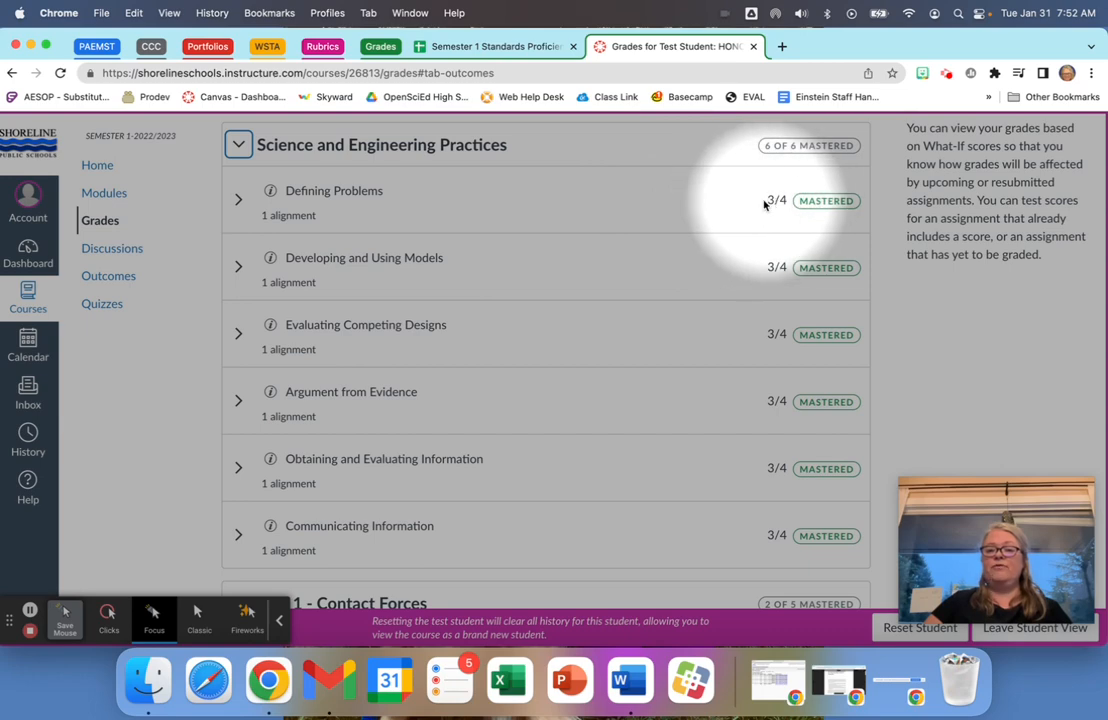
Return to the Unit One tracker and record 3 for Defining Problems under the Pumpkin Helmet project's Packet
left_click(490, 46)
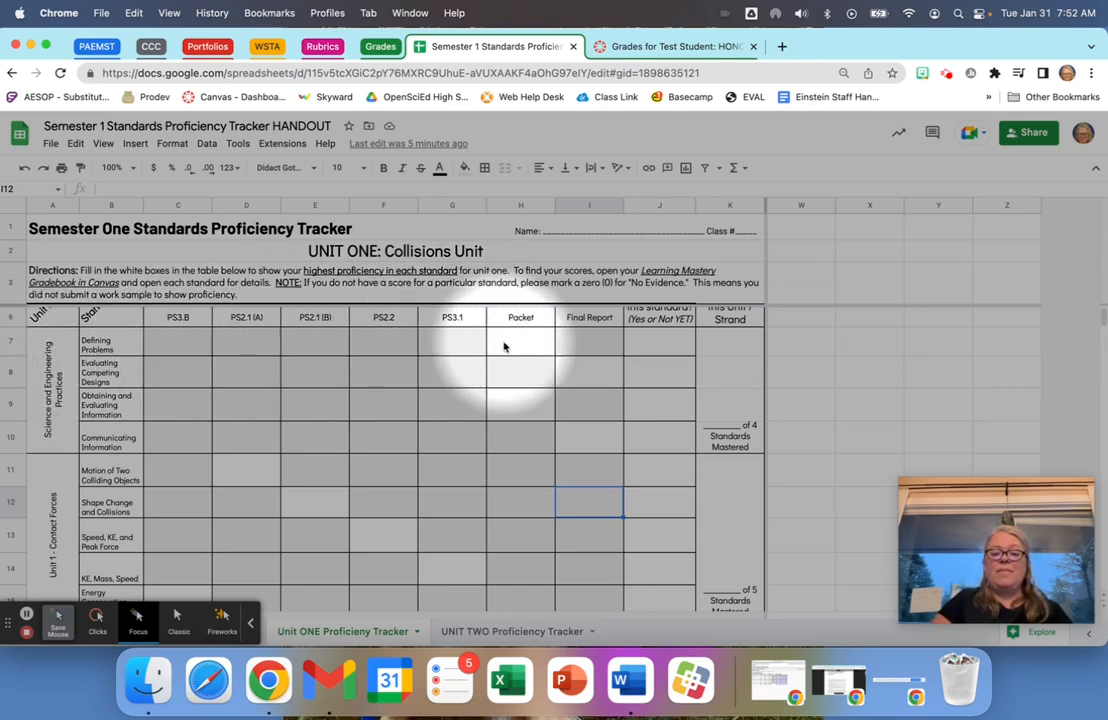
scroll(504, 346, "up", 2)
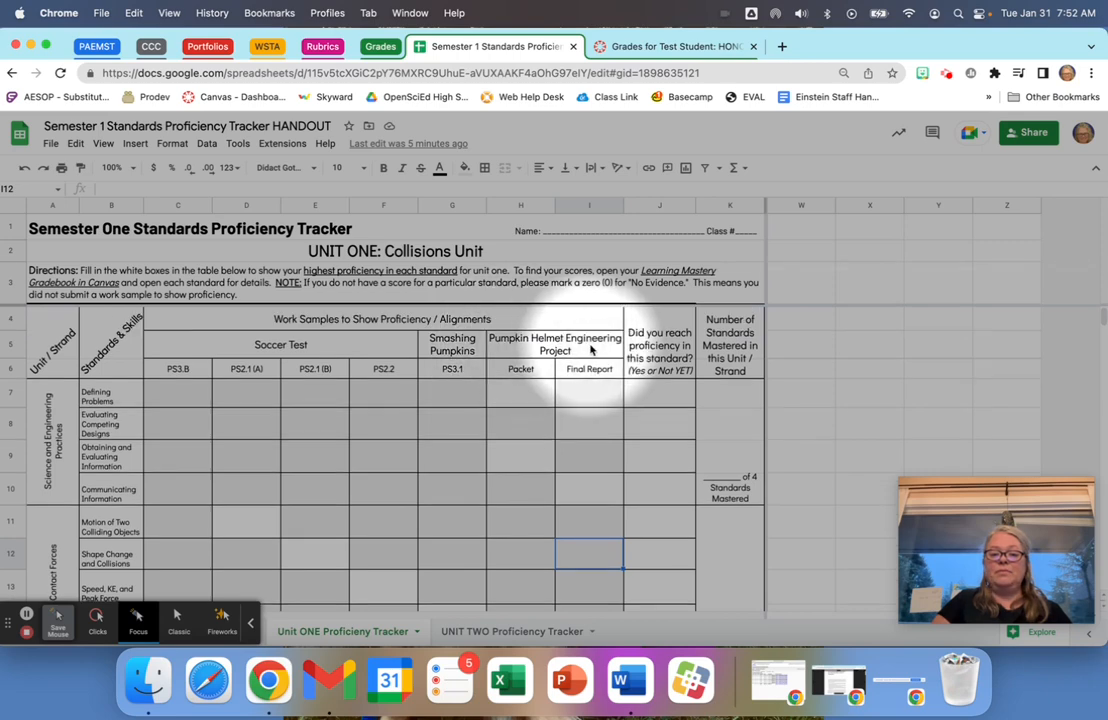
left_click(517, 398)
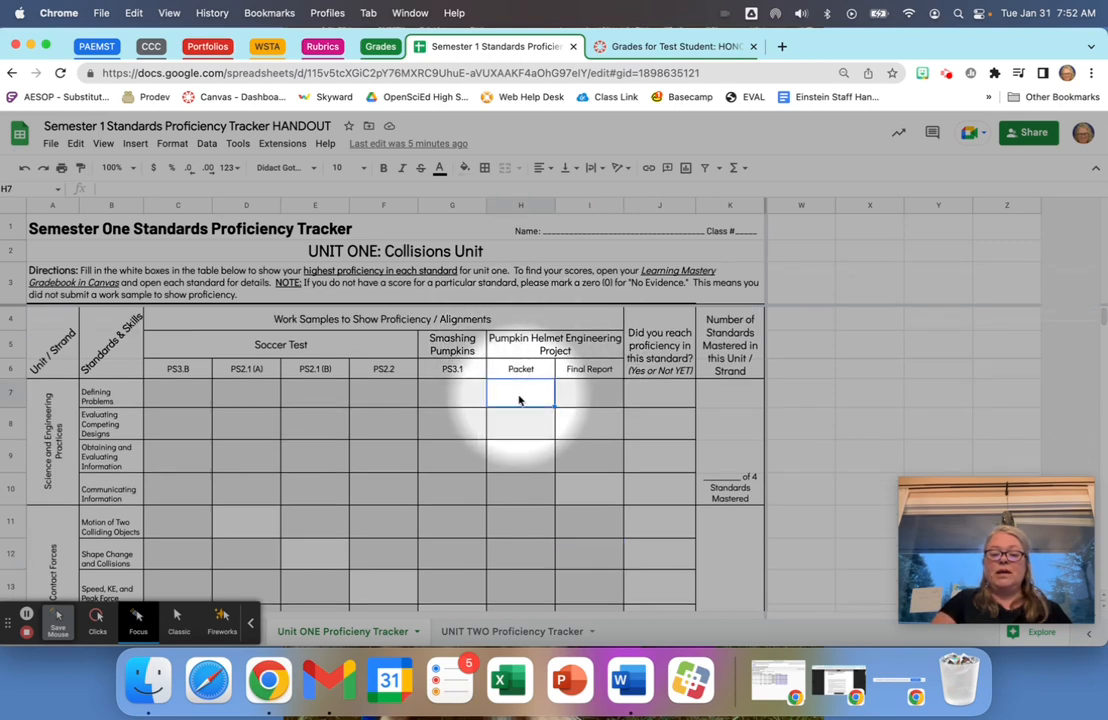
type("3")
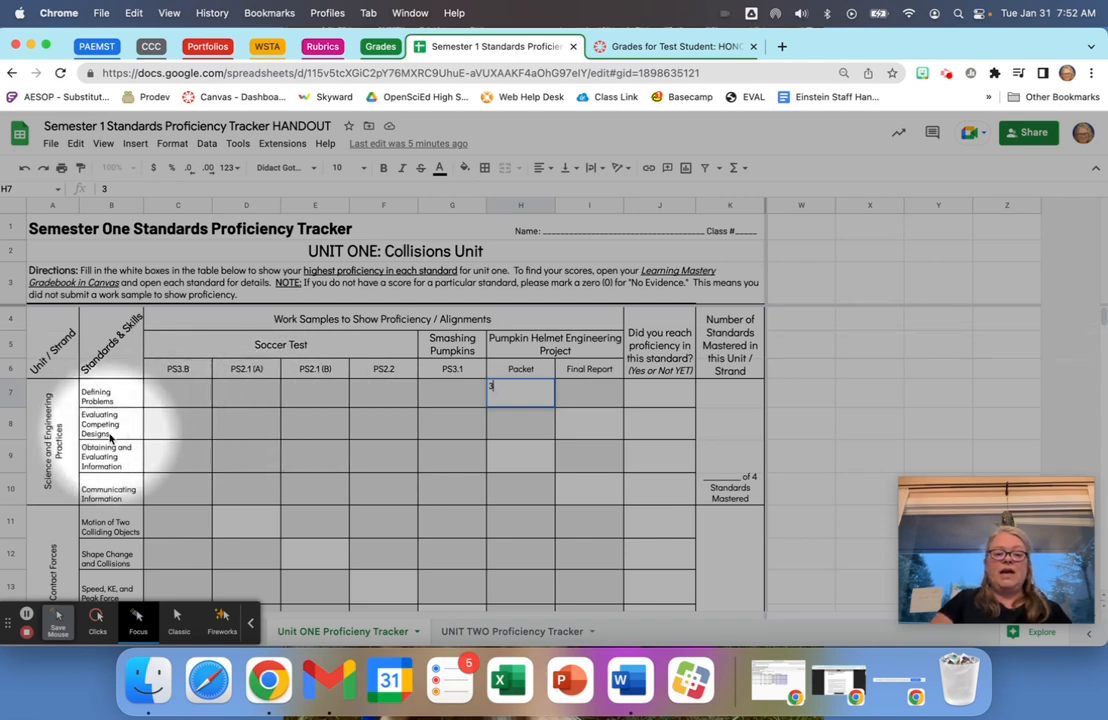
Check the Evaluating Competing Designs score in Canvas and record 3 for that standard under Final Report in the tracker
left_click(660, 48)
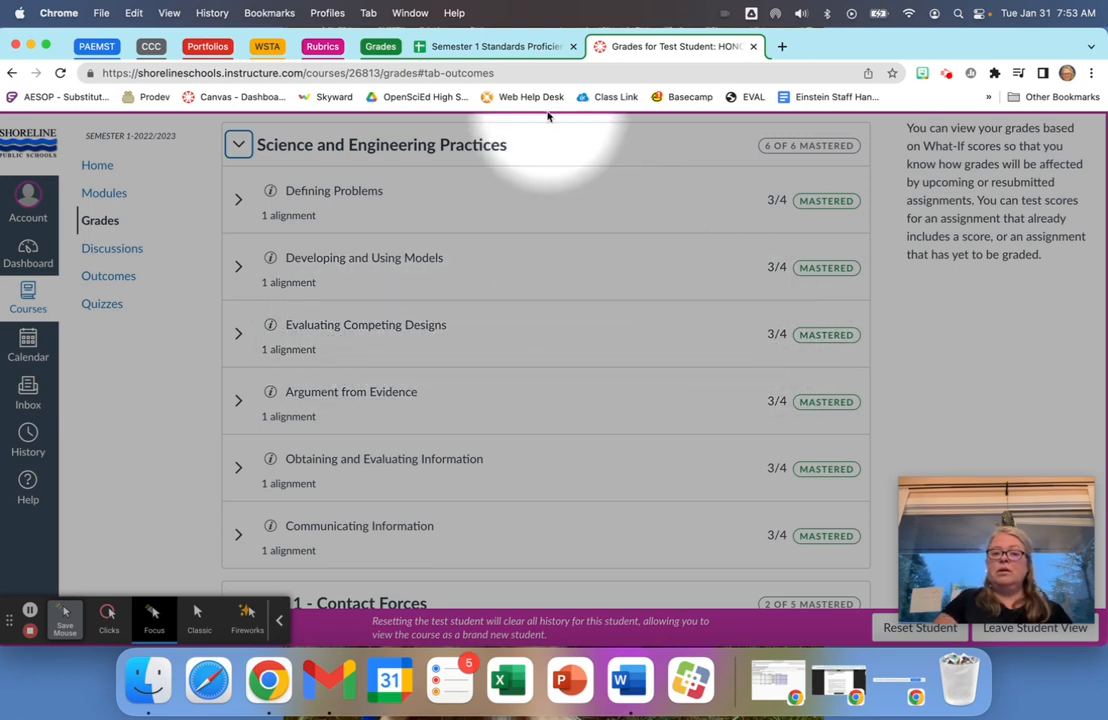
left_click(494, 47)
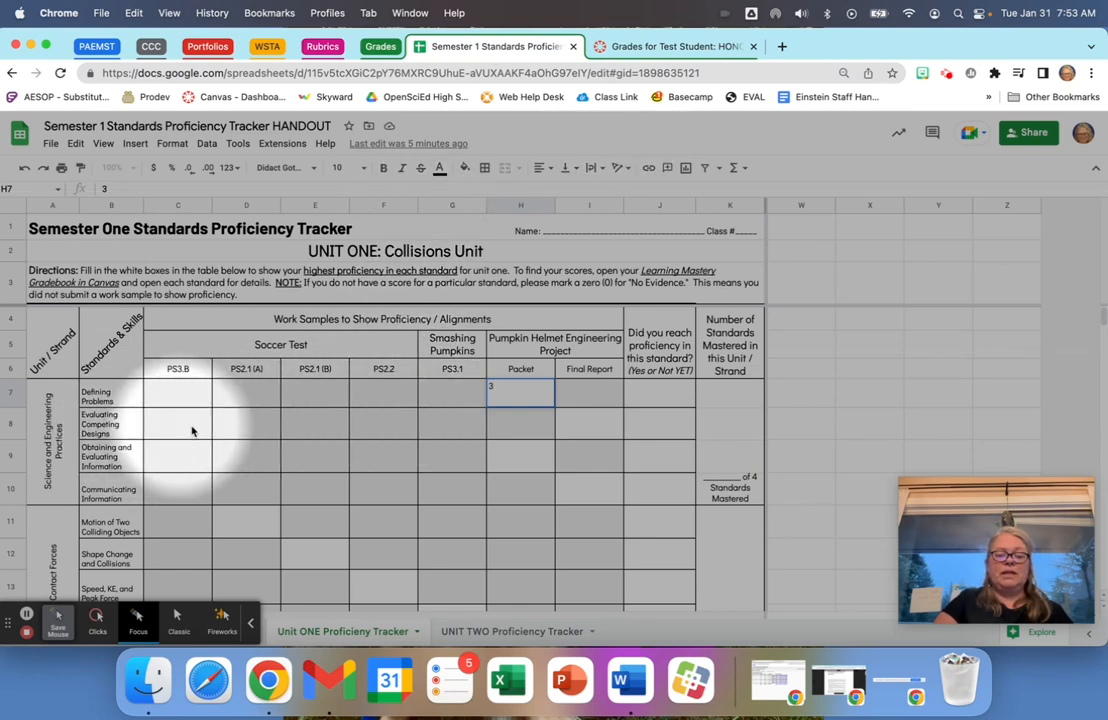
left_click(599, 425)
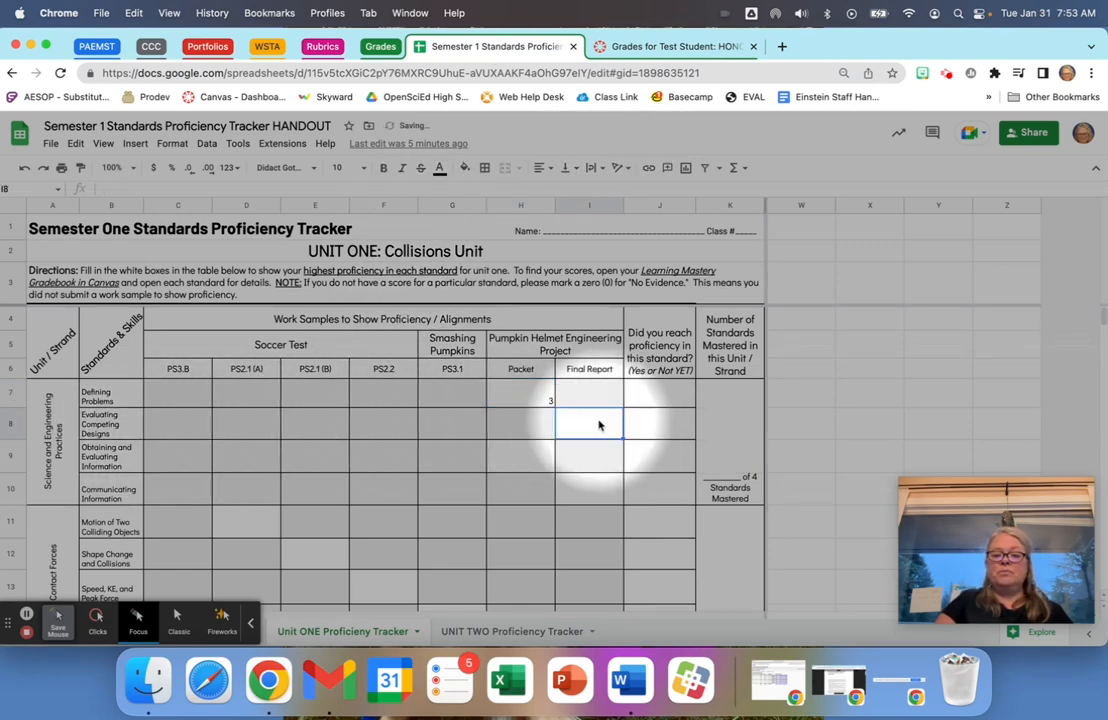
left_click(674, 47)
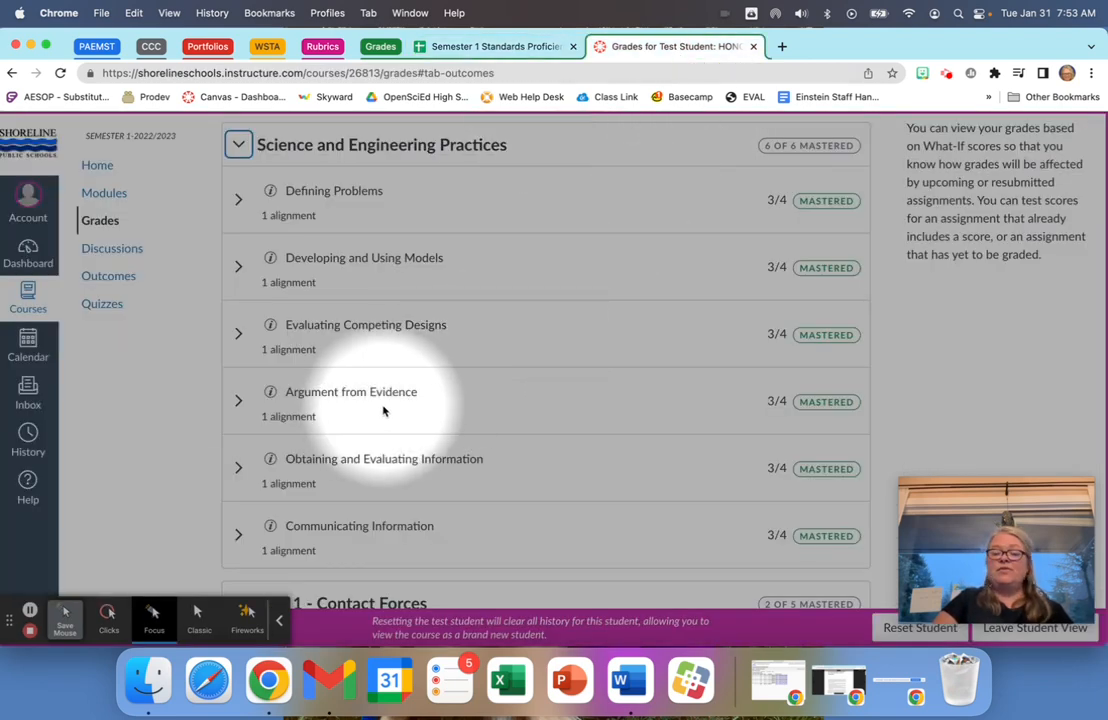
scroll(383, 410, "down", 2)
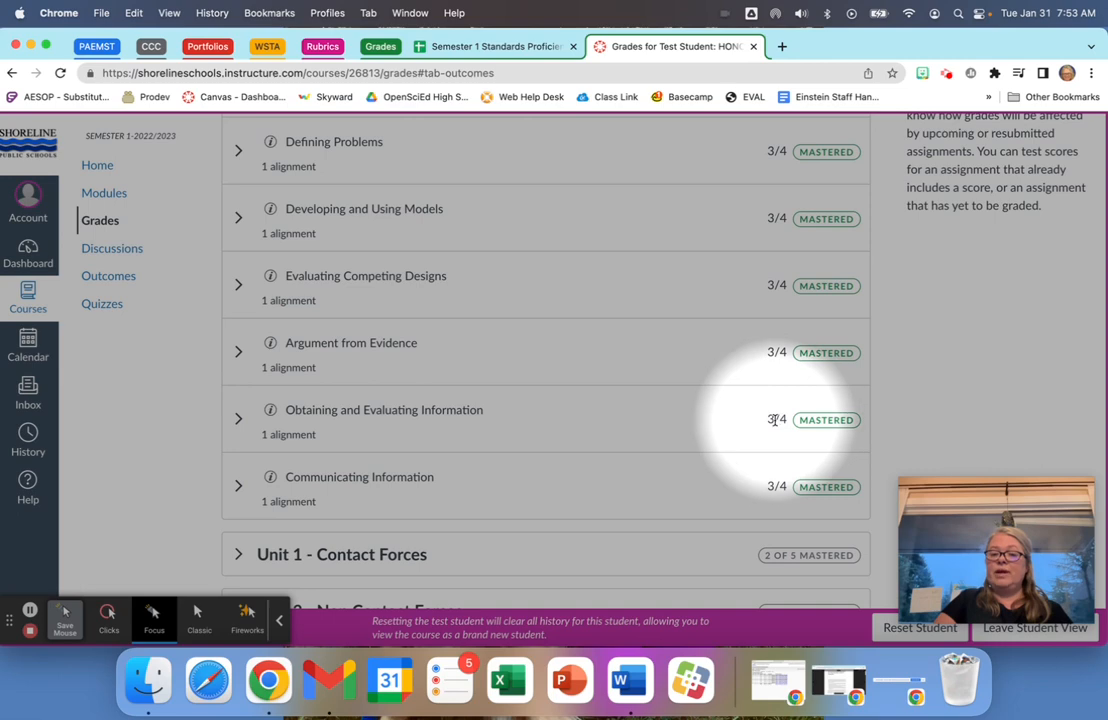
left_click(530, 47)
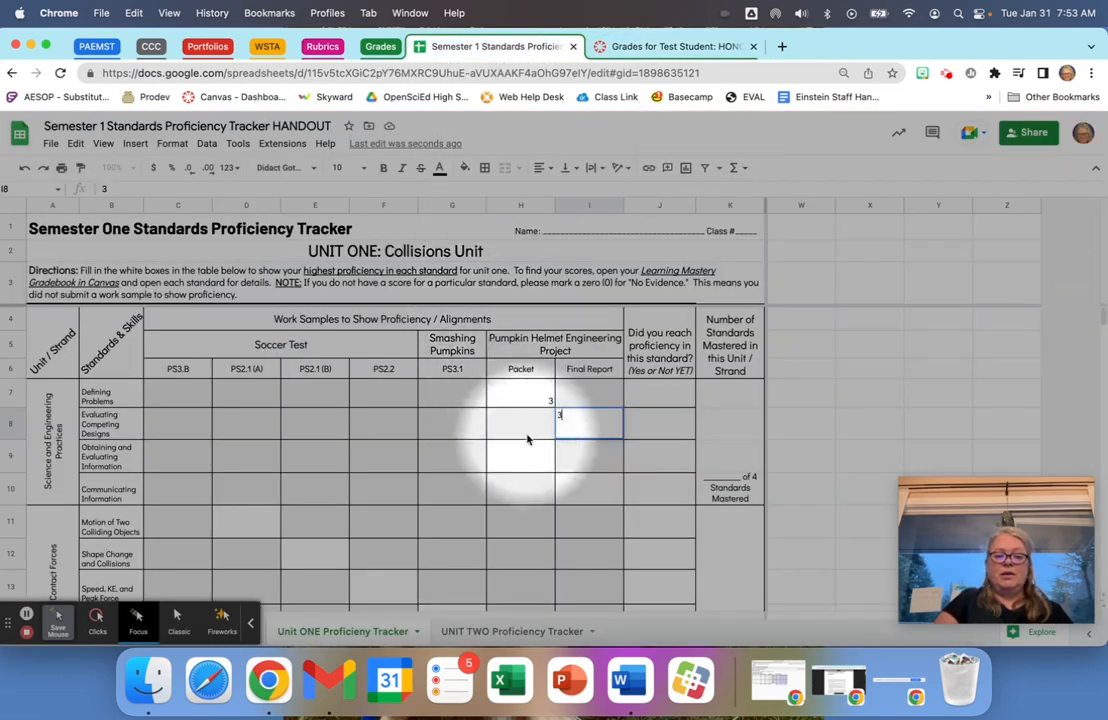
type("3")
Record 3 for Obtaining and Evaluating Information under Packet and, after checking Canvas, 3 for Communicating Information under Final Report
left_click(520, 465)
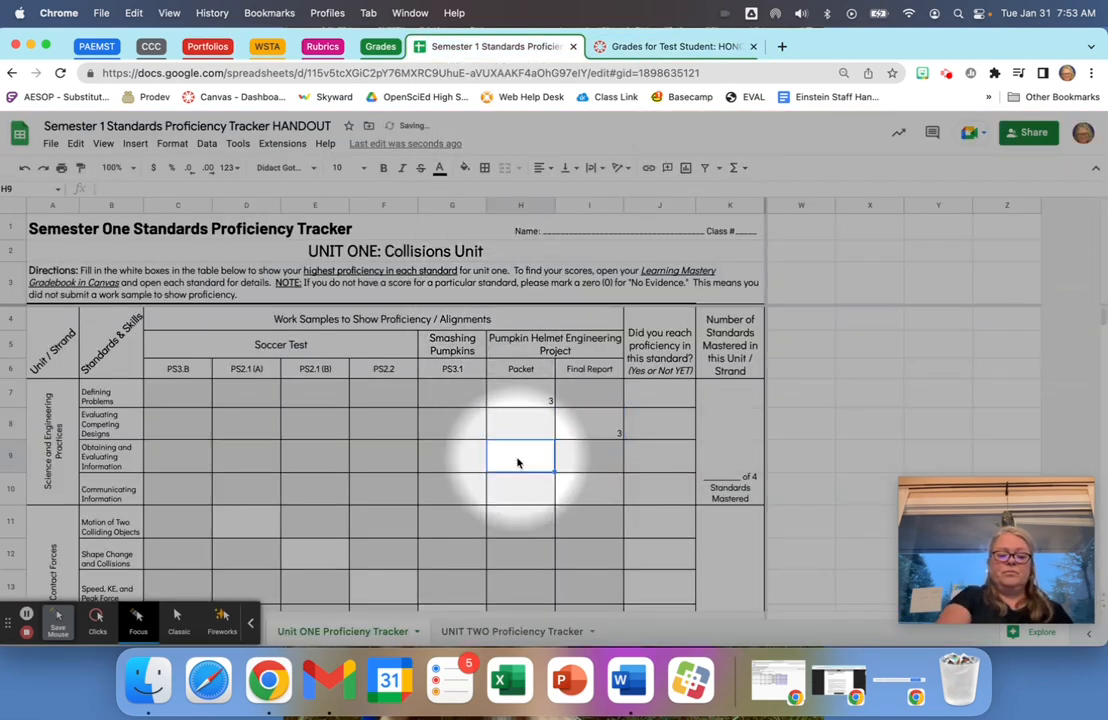
type("3")
left_click(589, 492)
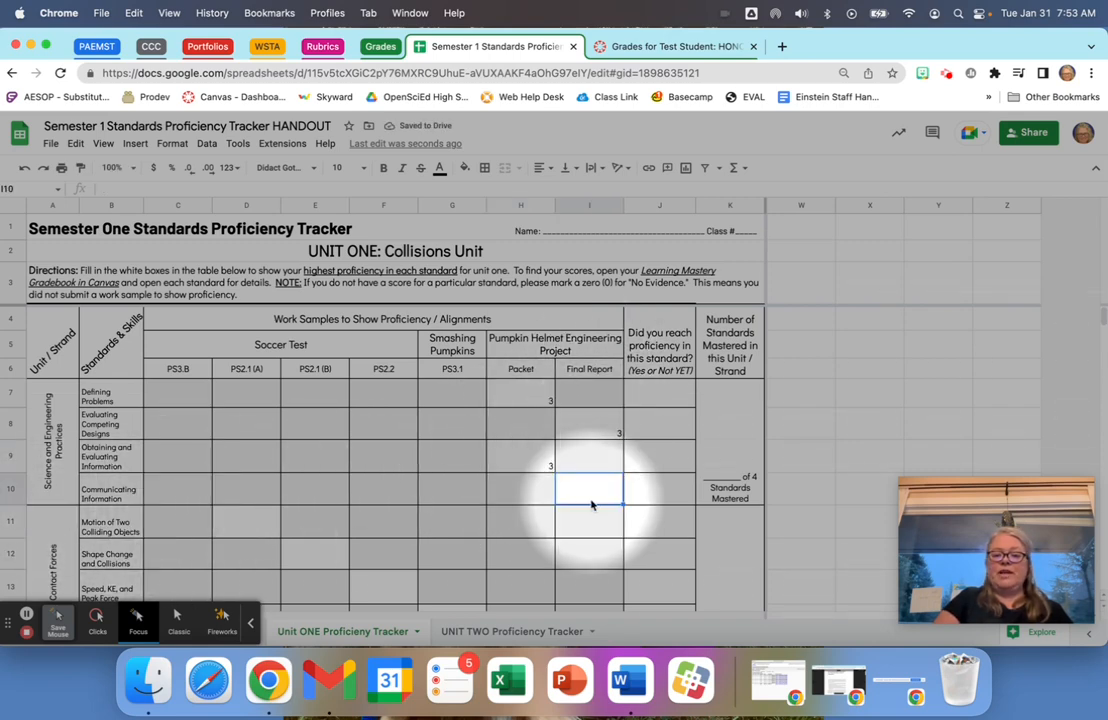
left_click(643, 49)
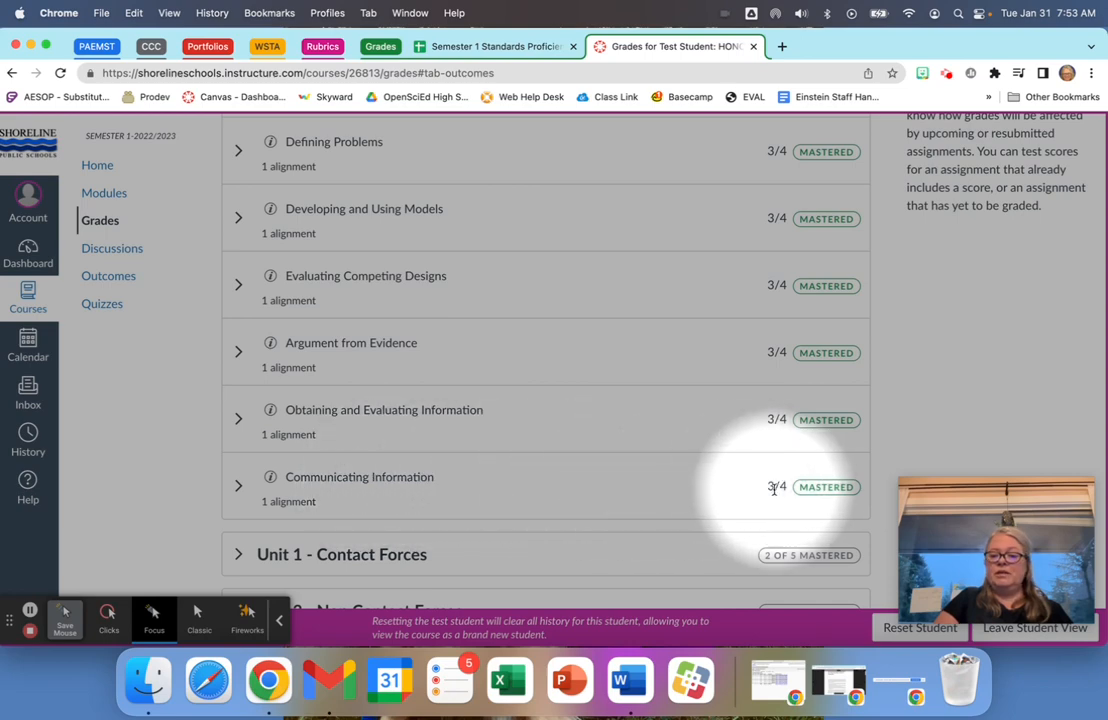
left_click(495, 47)
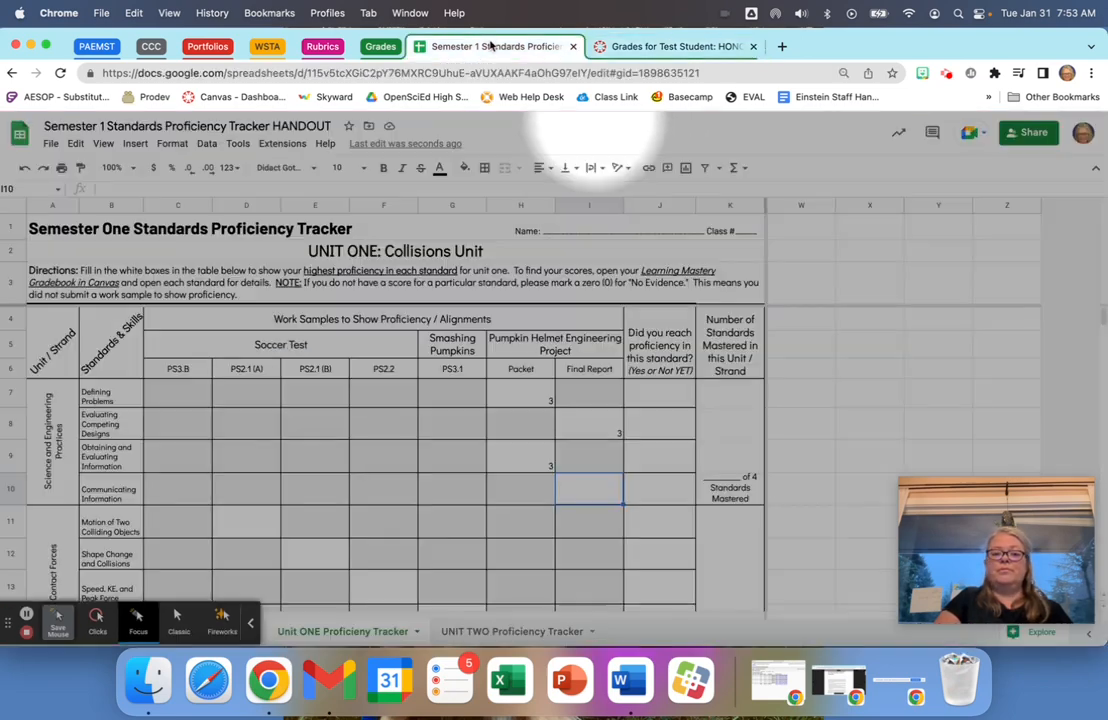
left_click(586, 492)
type("3")
Mark all four Science and Engineering Practices standards "yes" for proficiency reached and fill in 4 of 4 Standards Mastered
left_click(660, 395)
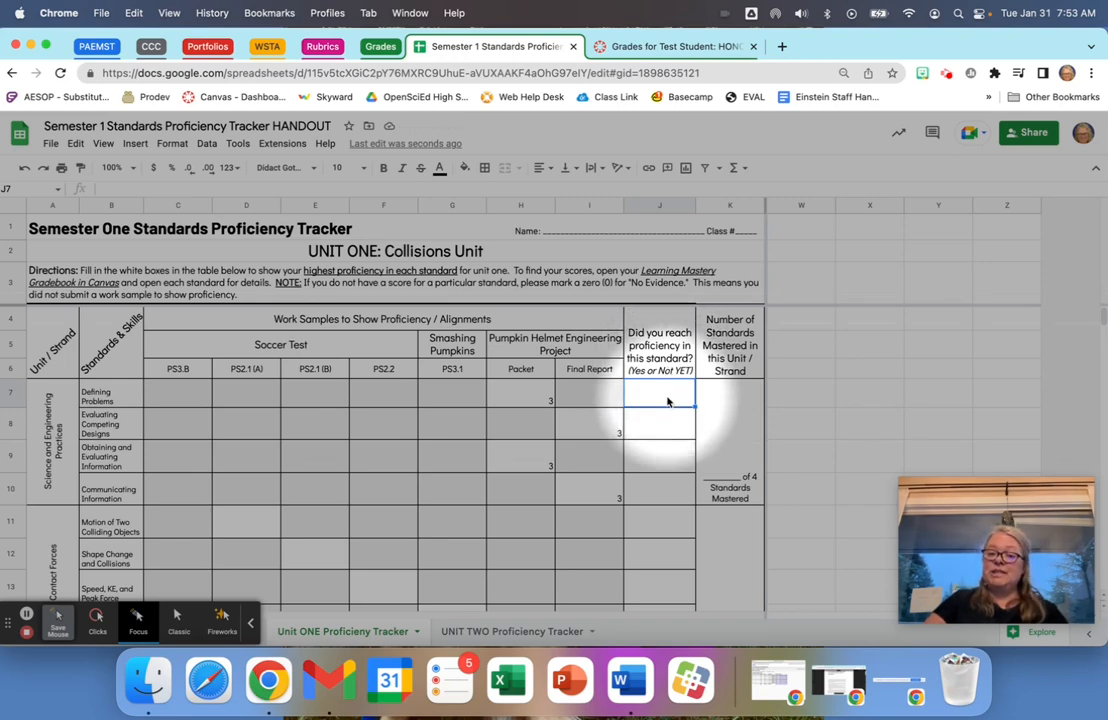
left_click(662, 46)
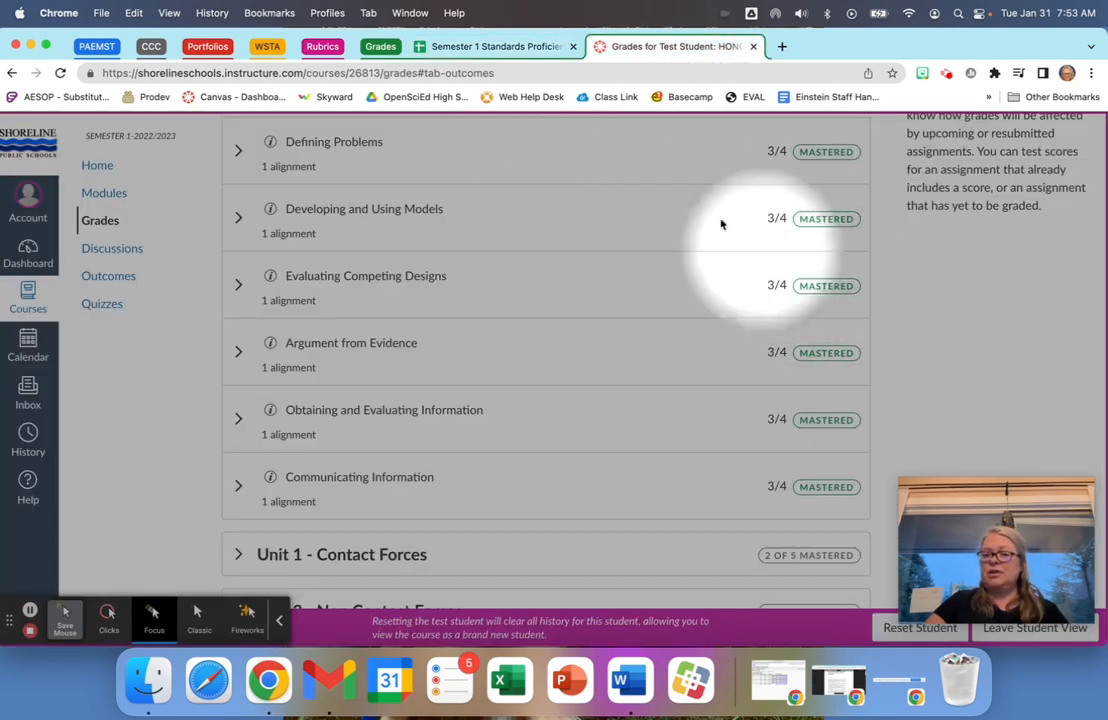
left_click(519, 44)
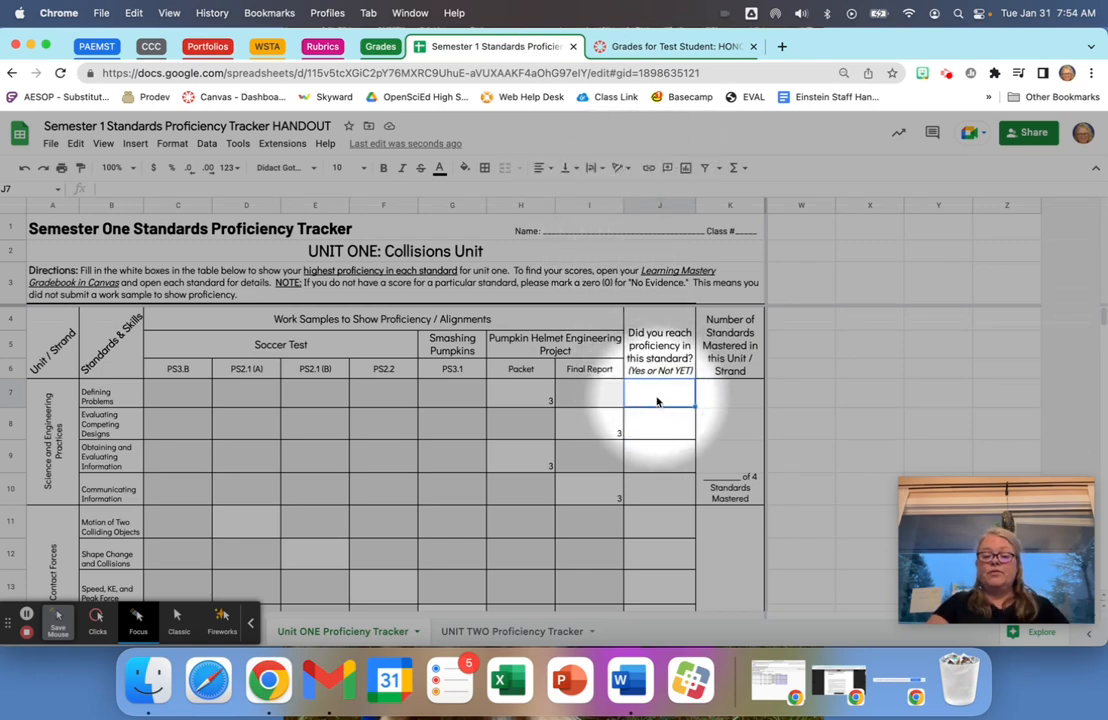
type("s")
left_click(656, 434)
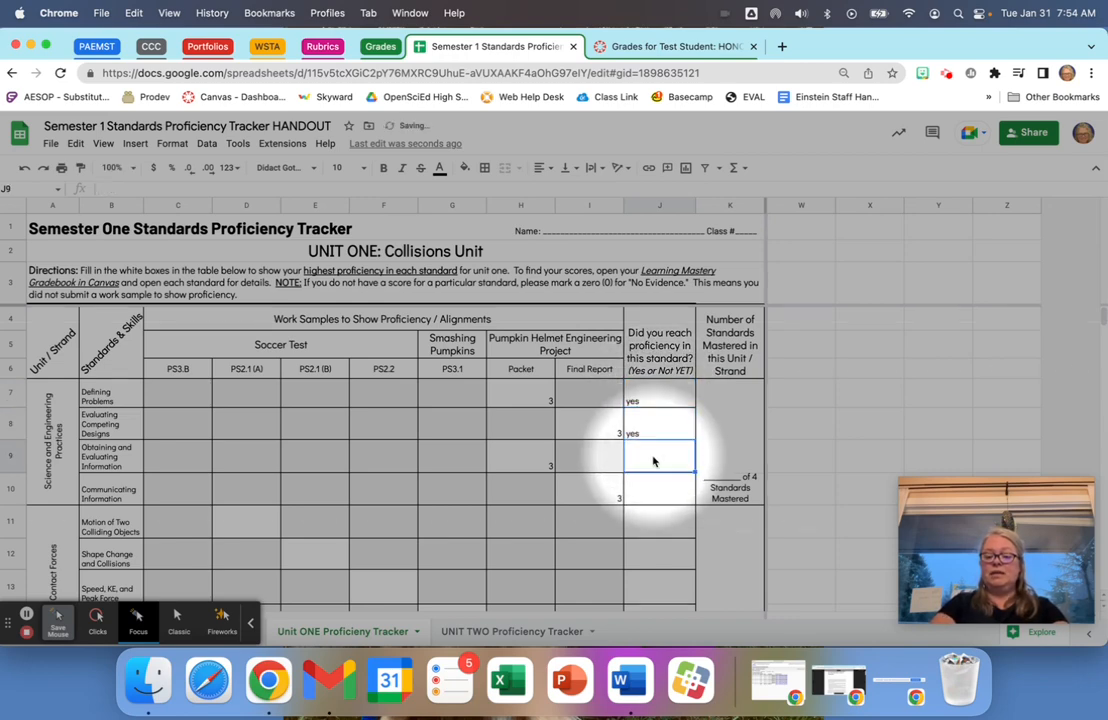
left_click(655, 456)
type("yes")
left_click(647, 494)
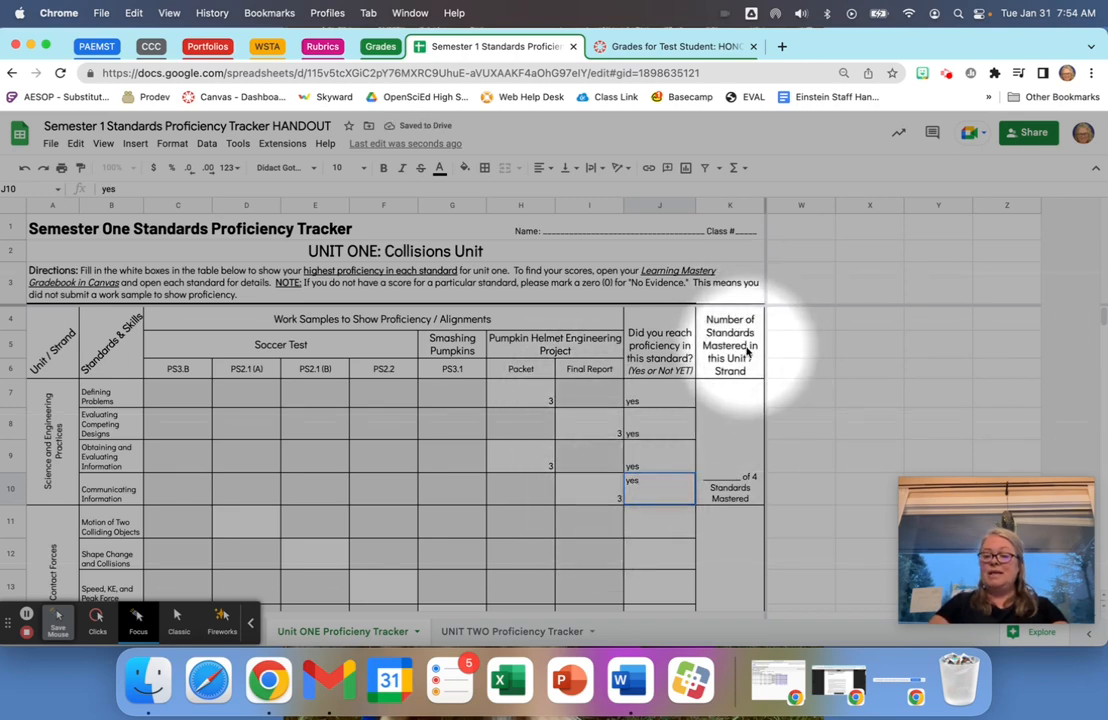
left_click(721, 477)
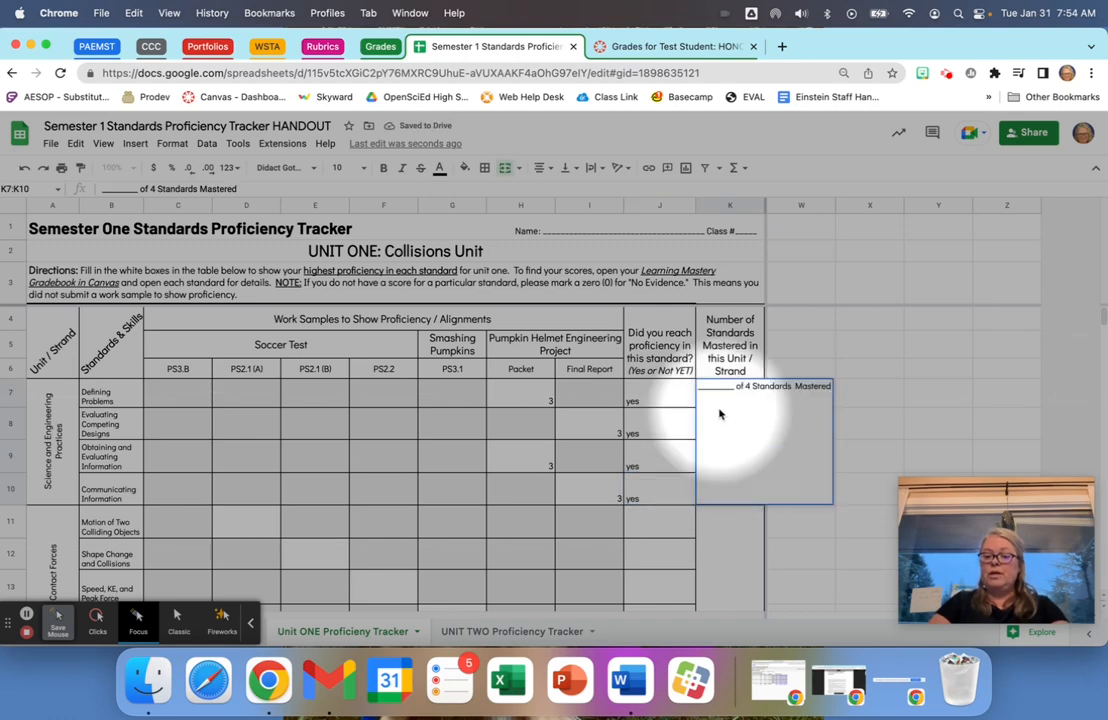
left_click(653, 423)
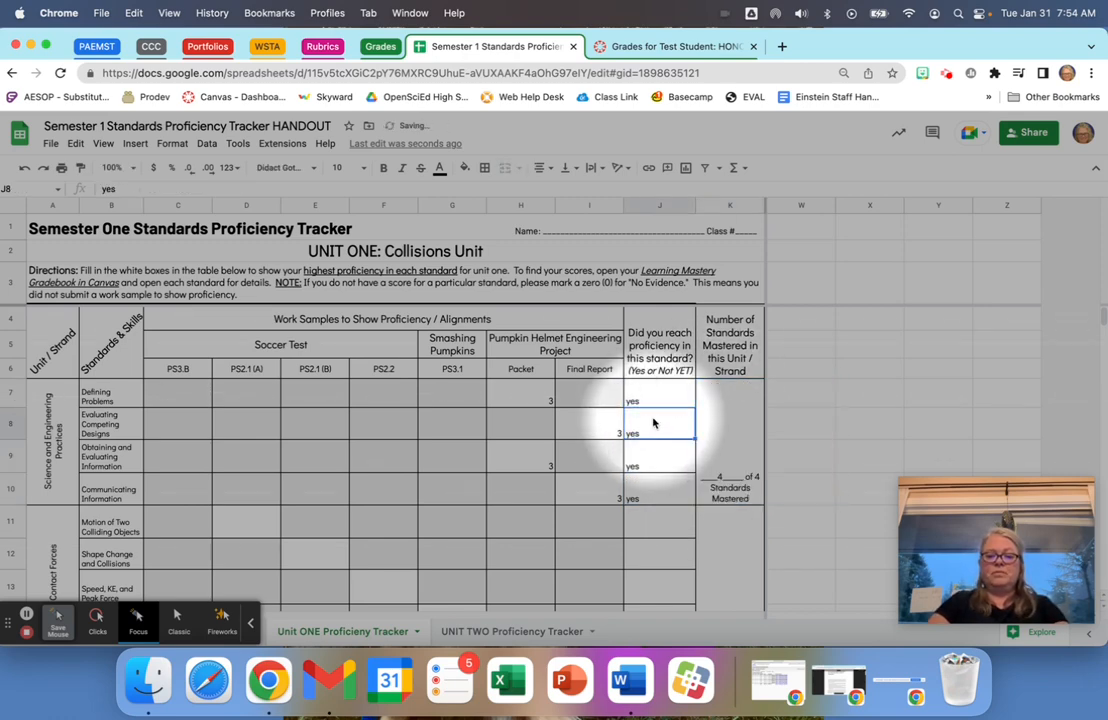
Return to the Canvas gradebook, collapse Science and Engineering Practices and expand Unit 1 - Contact Forces to see its standards' scores
scroll(653, 423, "down", 3)
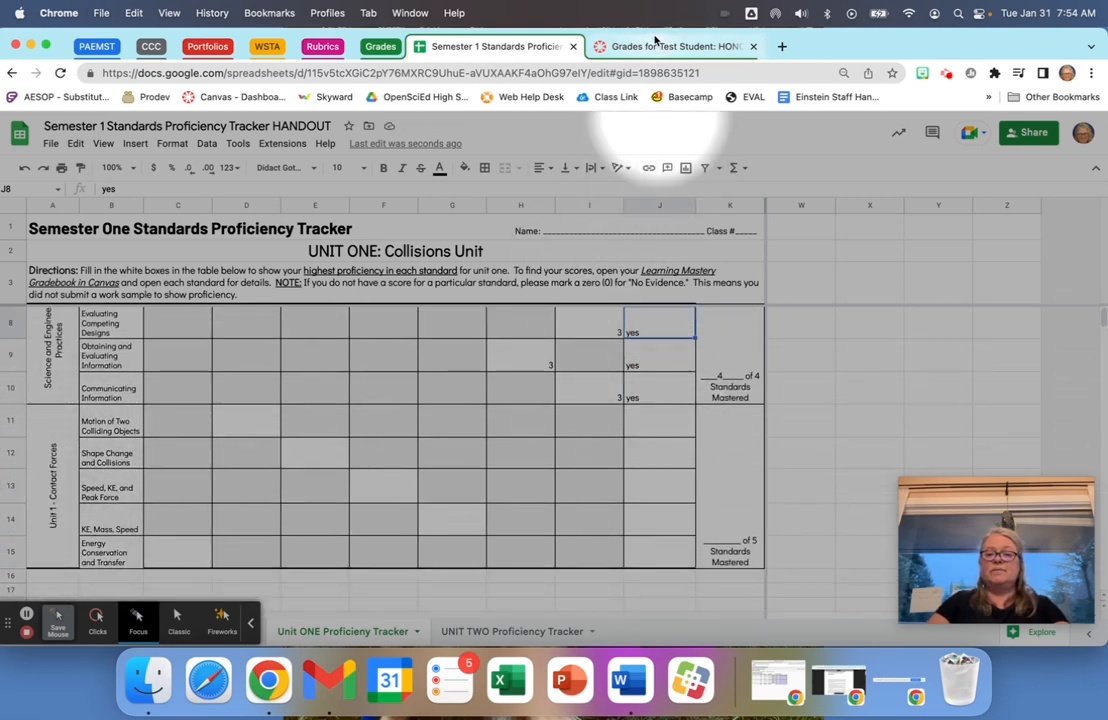
left_click(655, 46)
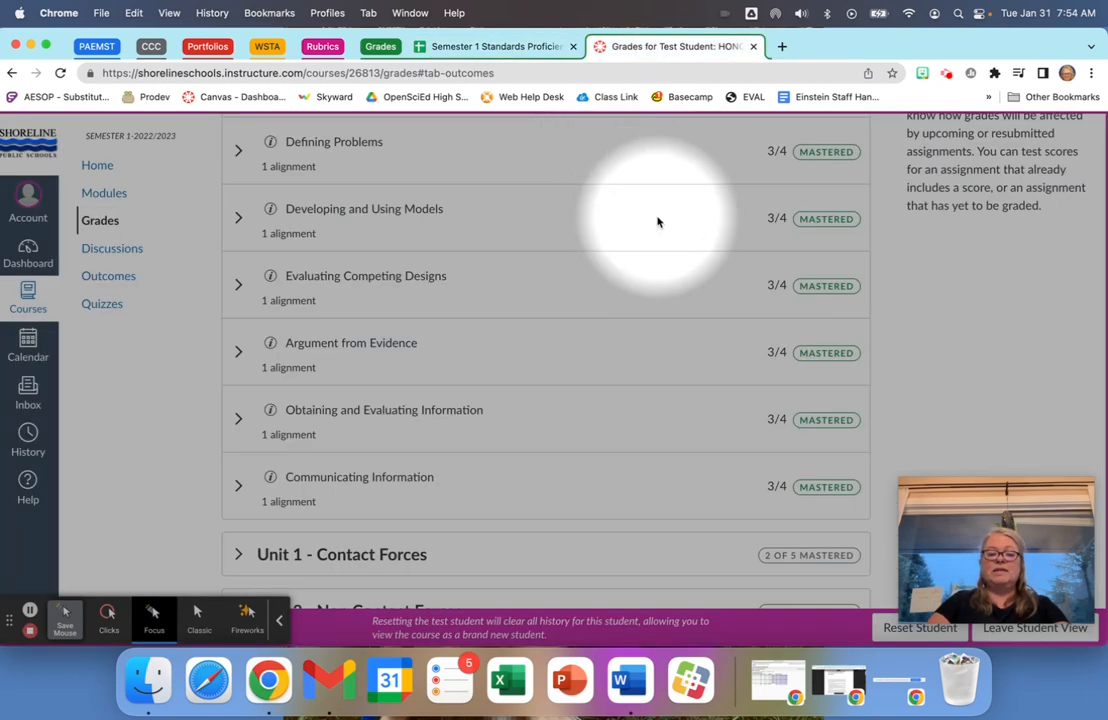
scroll(657, 222, "up", 3)
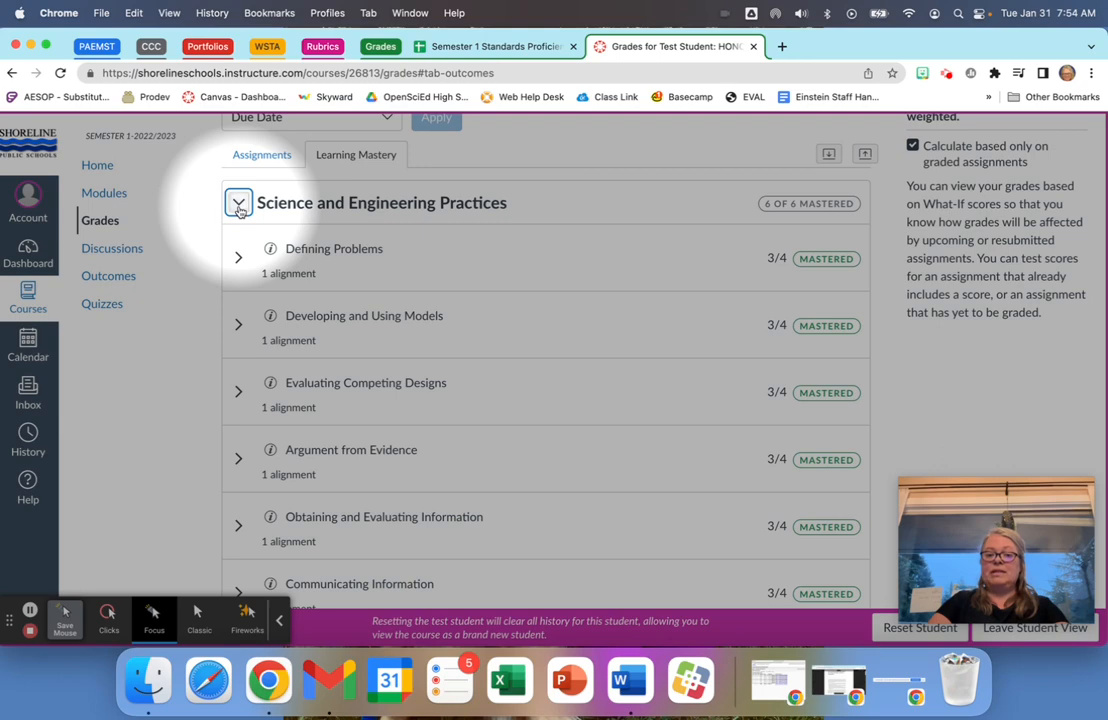
left_click(239, 205)
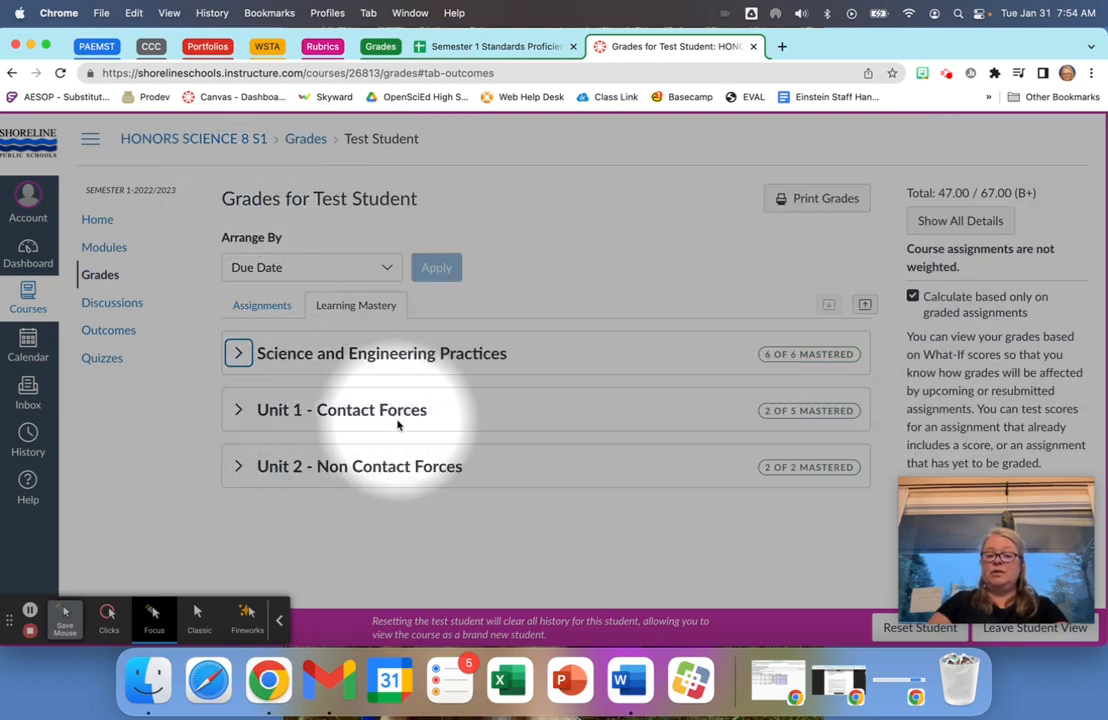
left_click(238, 410)
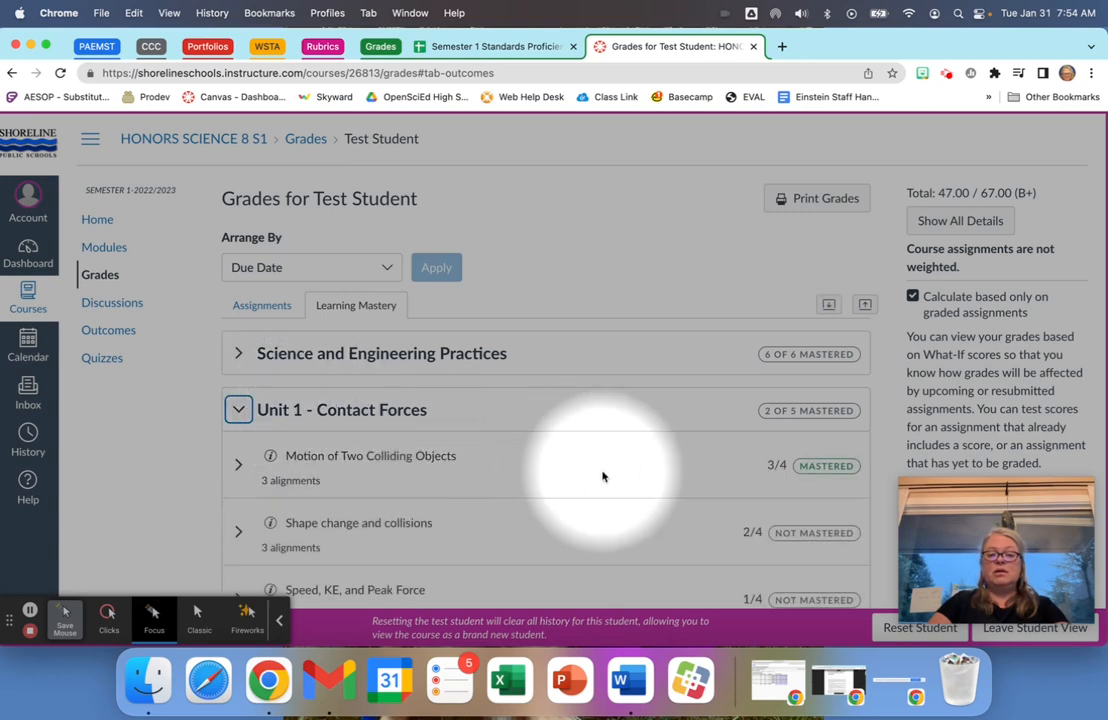
scroll(603, 477, "down", 3)
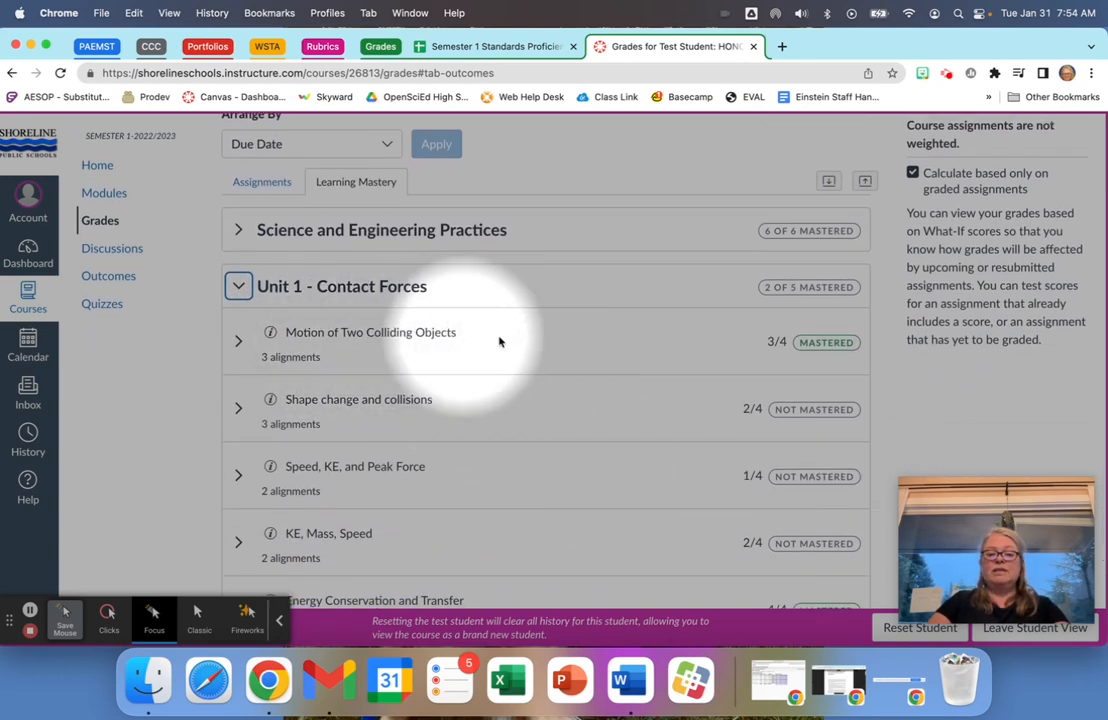
In the tracker, record 3 for Motion of Two Colliding Objects under PS2.1 (A) and, after checking Canvas, 2 for Shape Change and Collisions under PS2.1 (B)
left_click(500, 47)
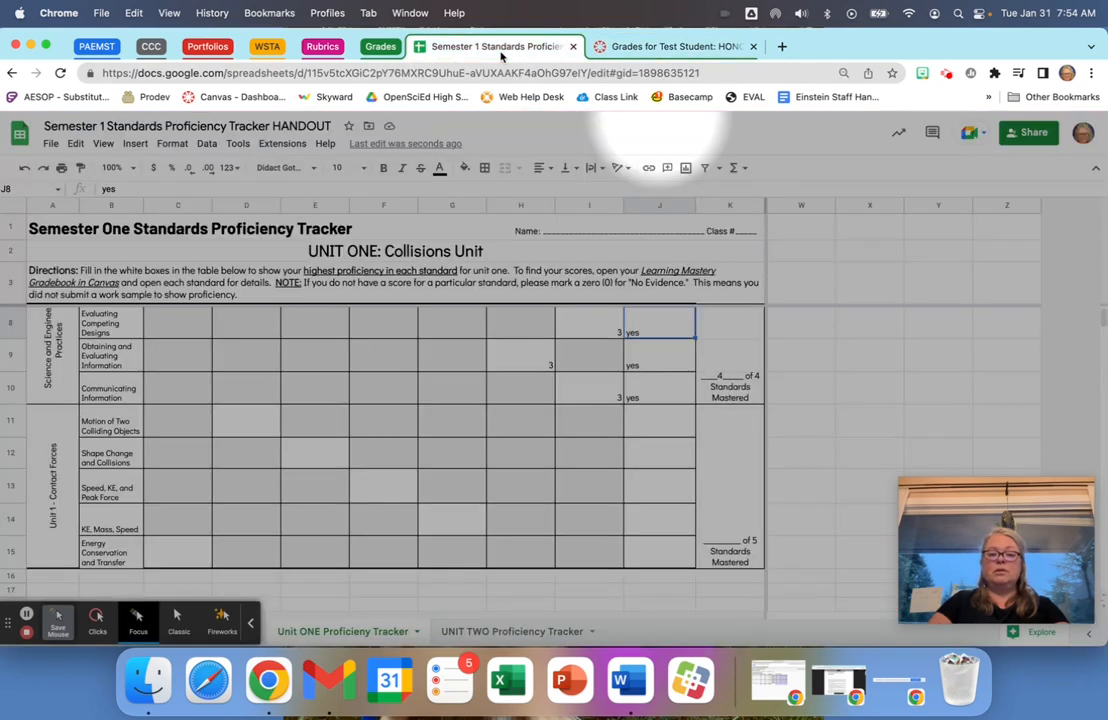
left_click(246, 428)
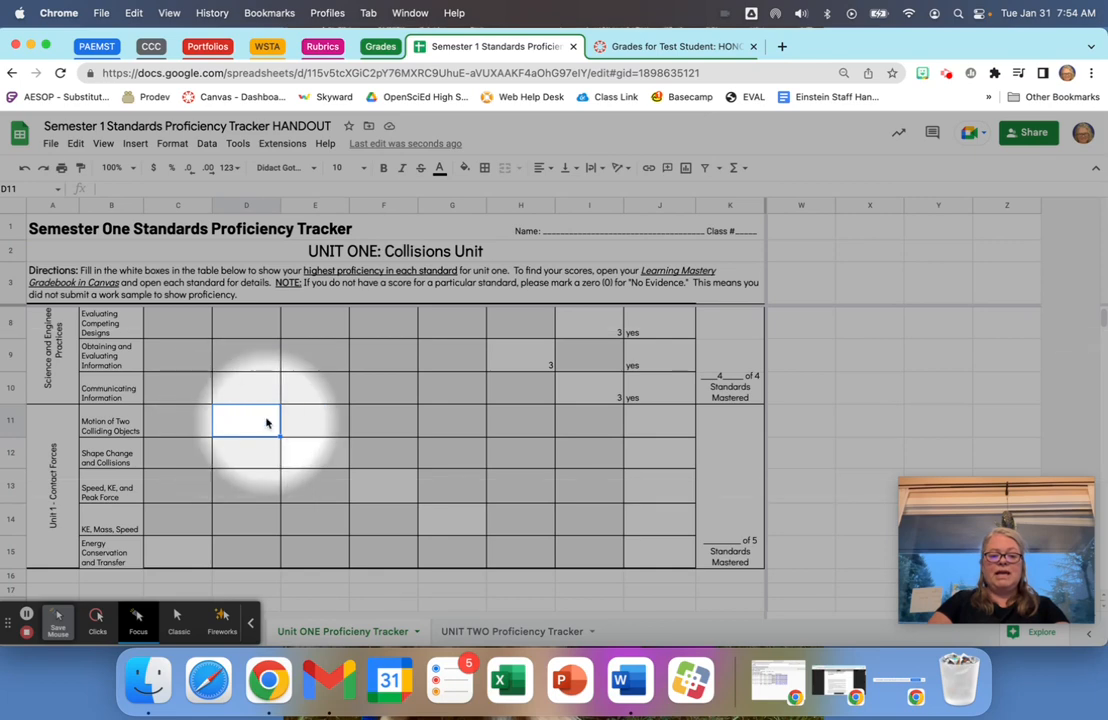
type("3")
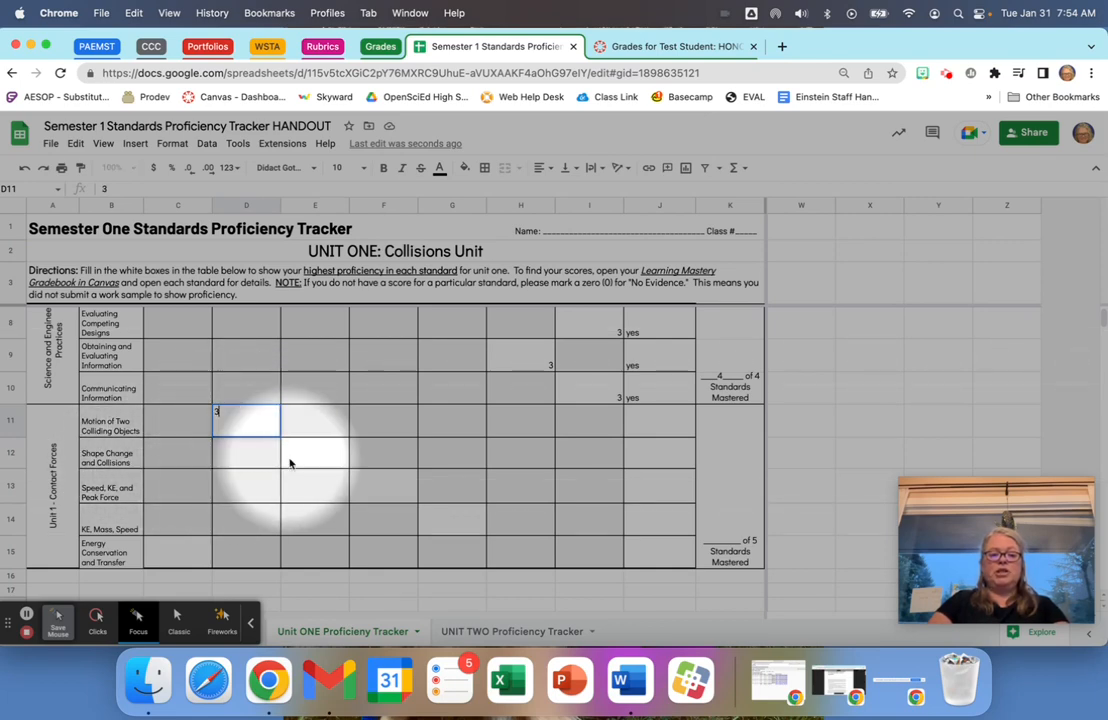
left_click(664, 47)
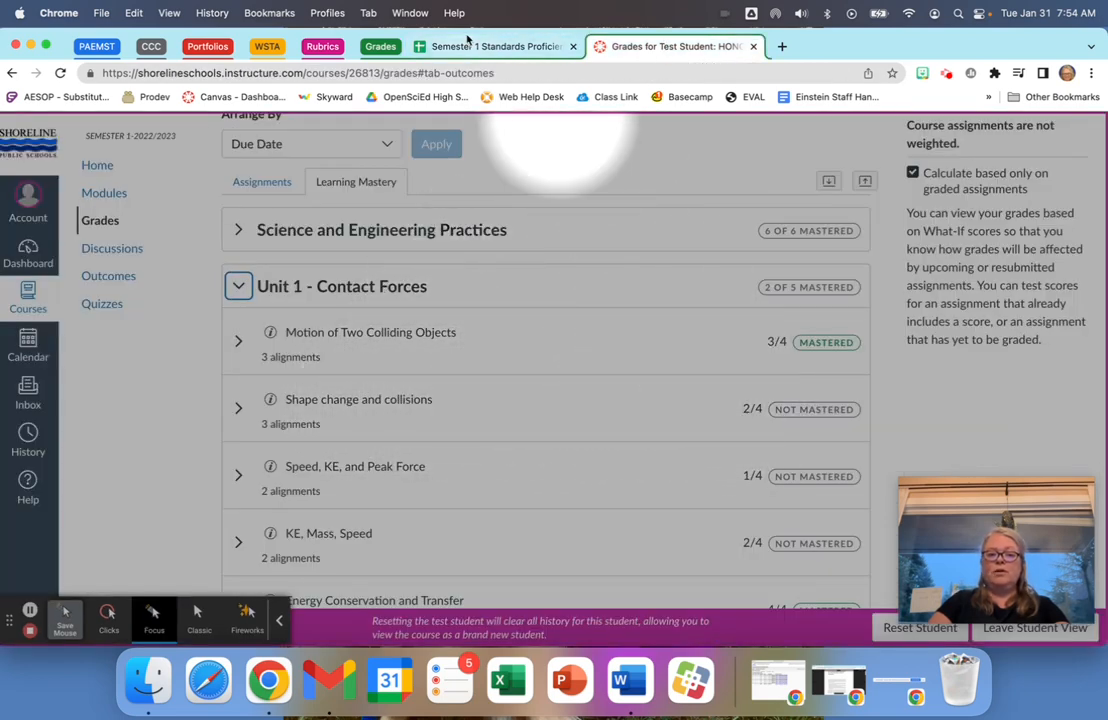
left_click(410, 42)
left_click(320, 450)
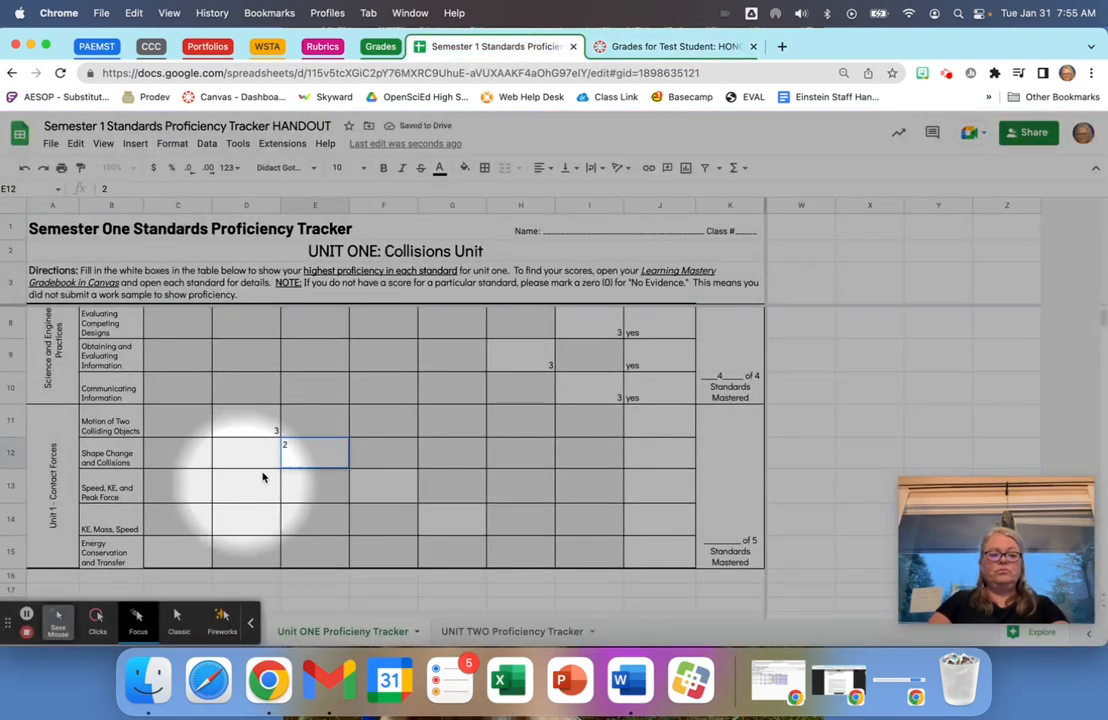
Check the Speed, KE, and Peak Force score in Canvas and record 1 for that standard under PS2.2 in the tracker
left_click(675, 47)
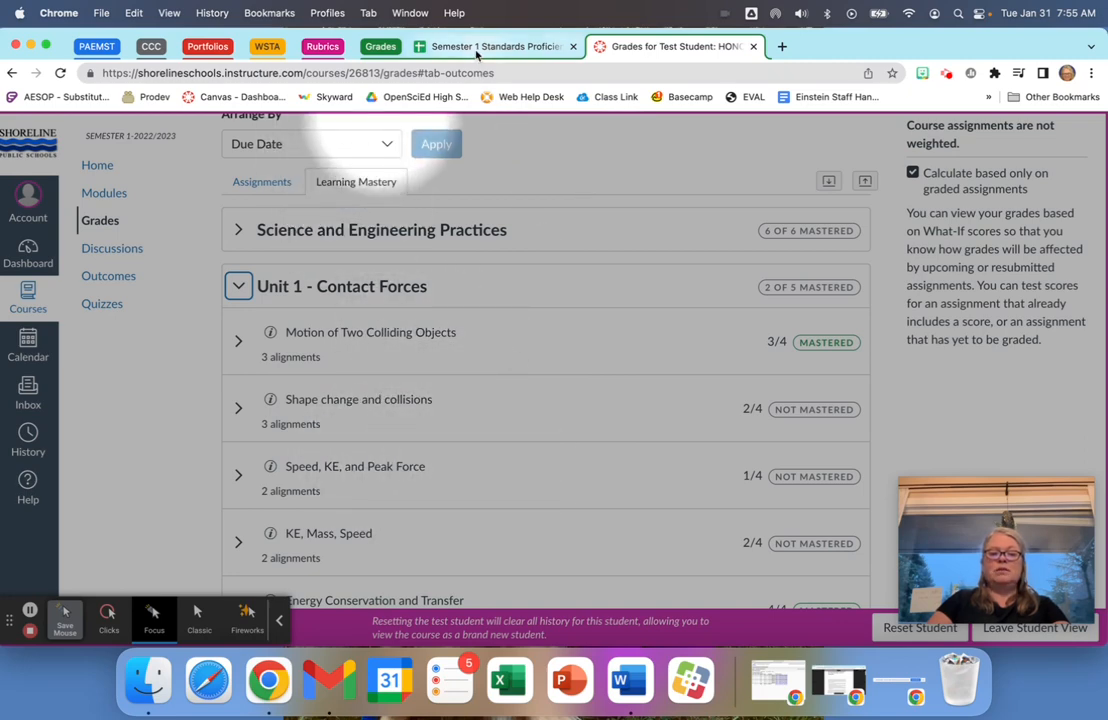
left_click(480, 47)
type("2")
left_click(384, 490)
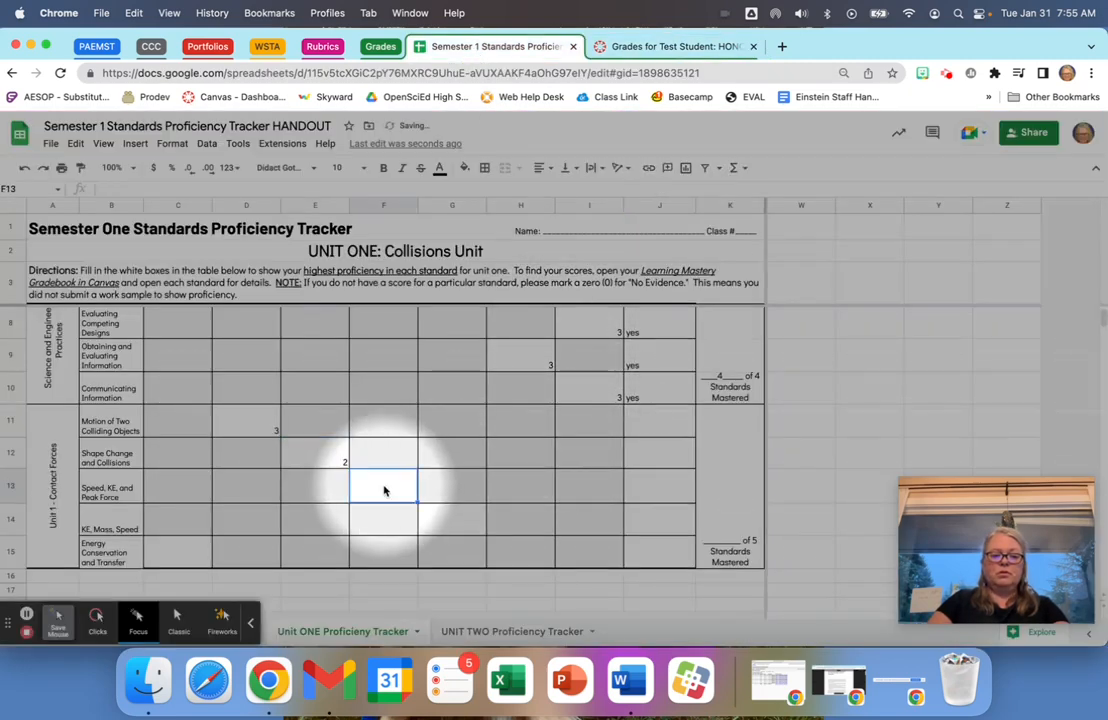
type("1")
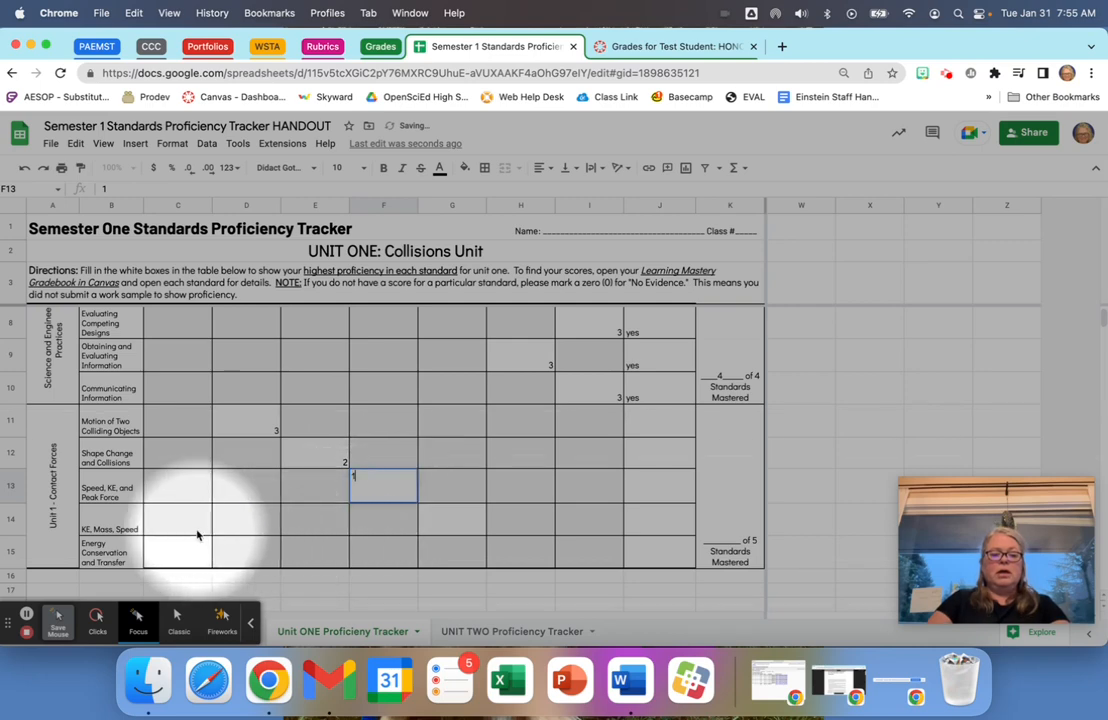
Check the remaining Contact Forces scores in Canvas and record 2 for KE, Mass, Speed under PS3.1 and 4 for Energy Conservation and Transfer under PS3.B
left_click(655, 46)
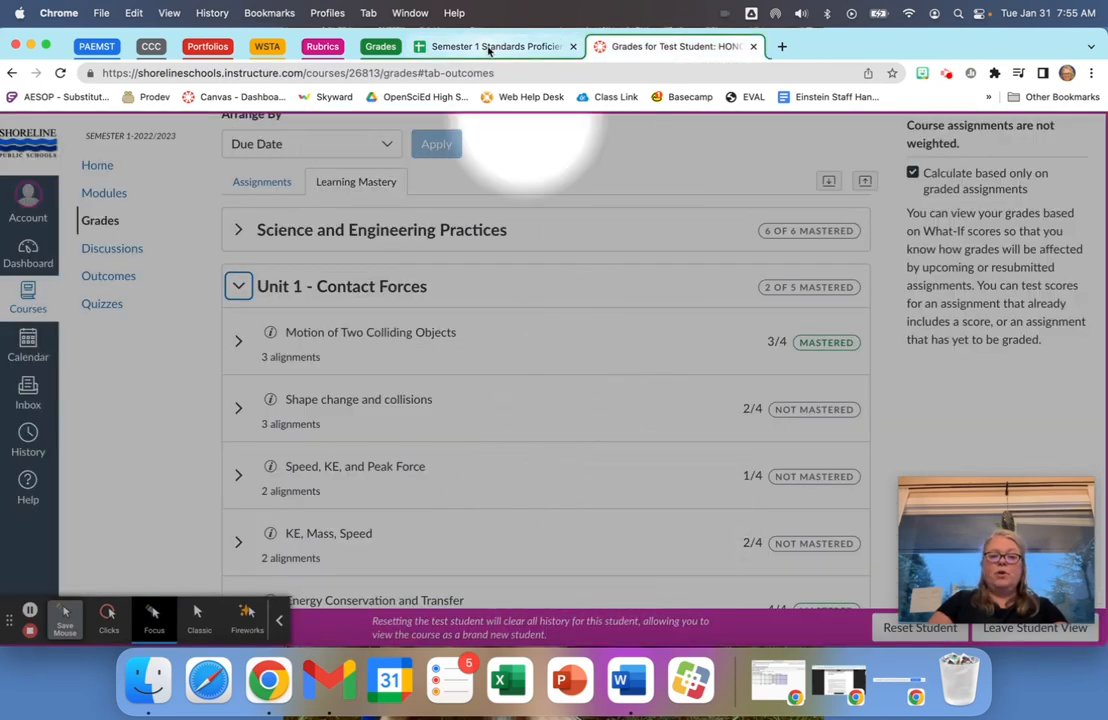
left_click(489, 47)
left_click(455, 519)
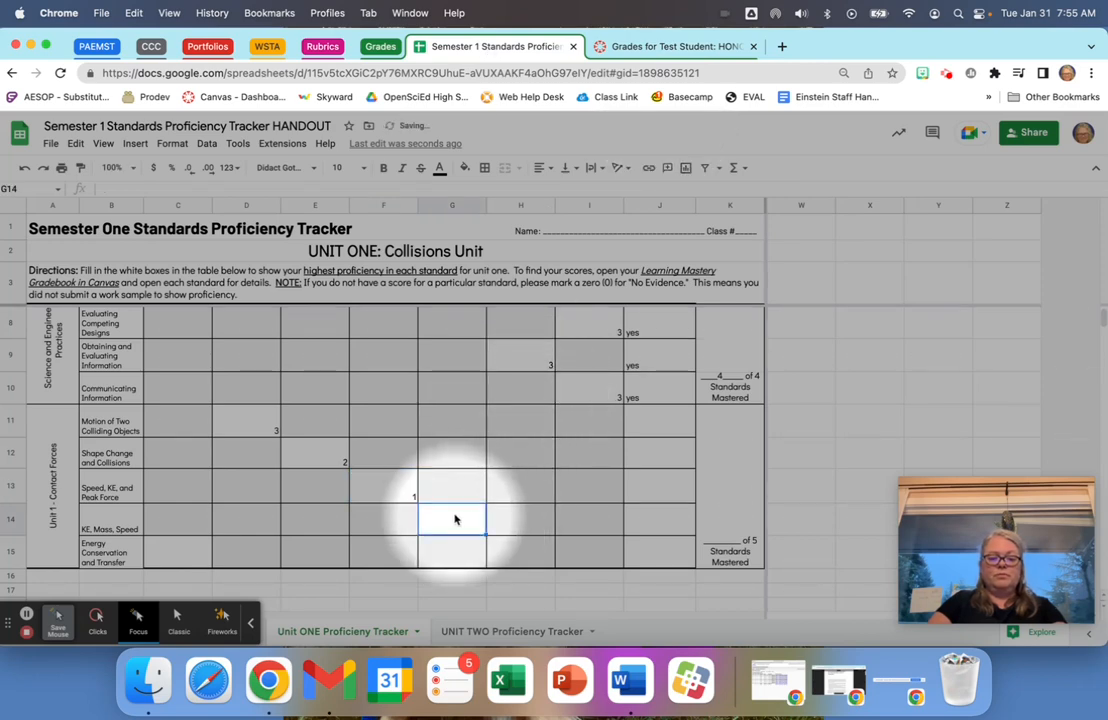
left_click(648, 46)
scroll(655, 381, "down", 3)
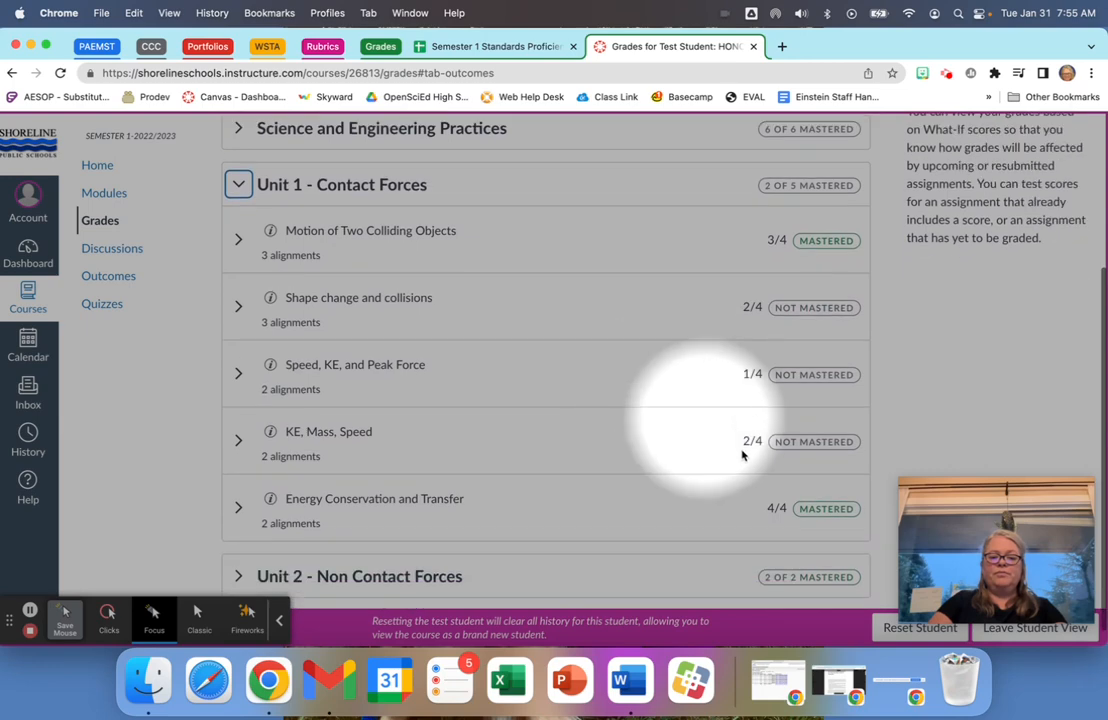
left_click(466, 47)
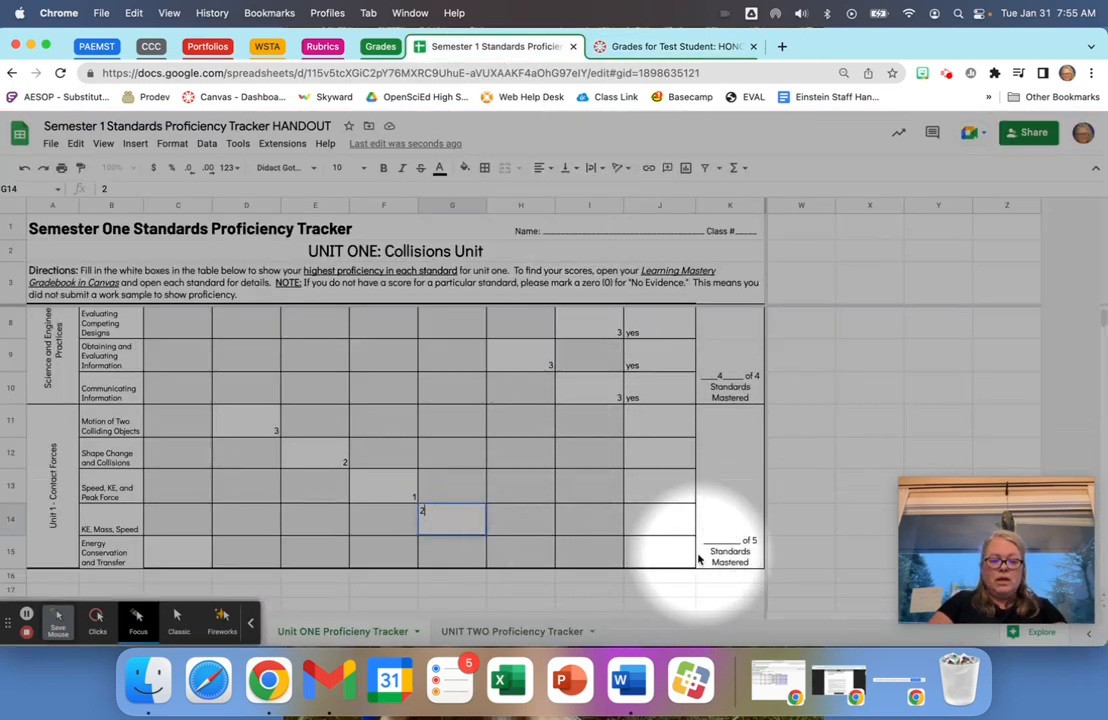
left_click(168, 556)
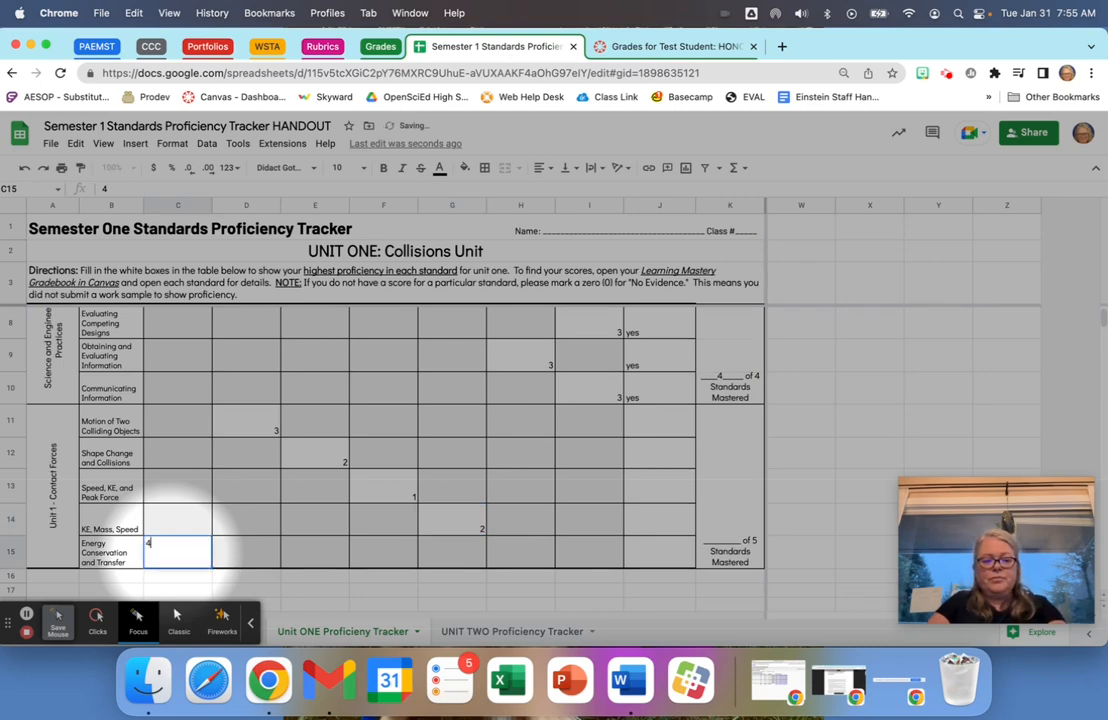
Mark Motion of Two Colliding Objects and Energy Conservation and Transfer "yes", the other three Contact Forces standards "not YET", and fill in 2 of 5 Standards Mastered
left_click(649, 431)
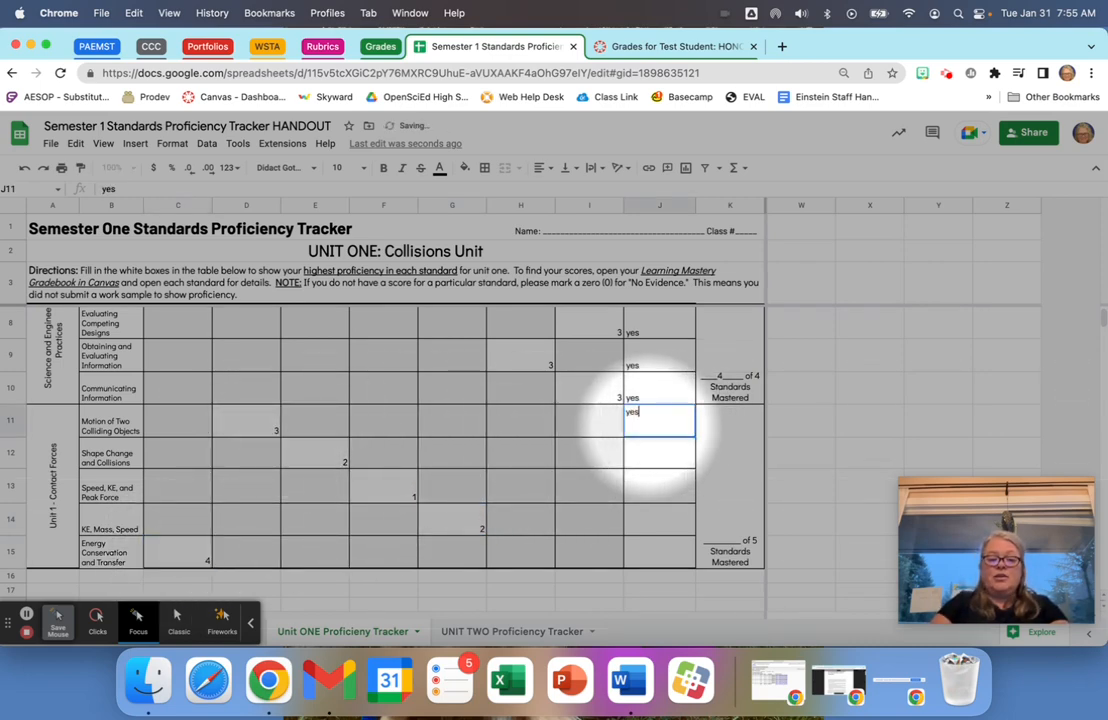
left_click(655, 464)
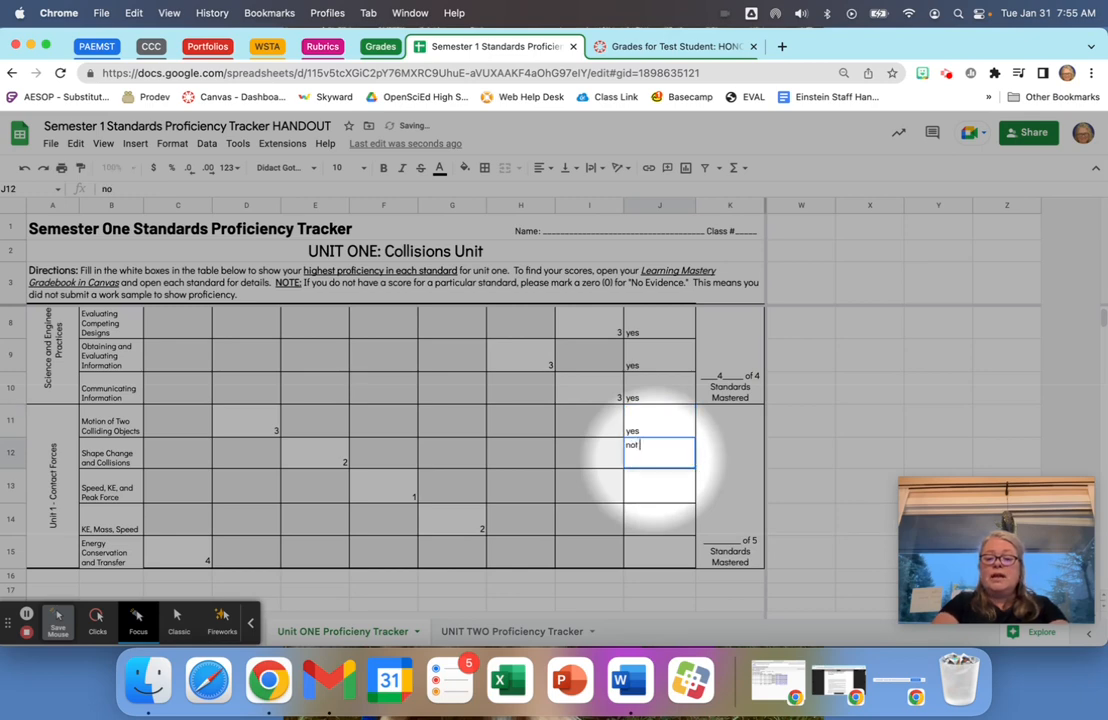
left_click(657, 511)
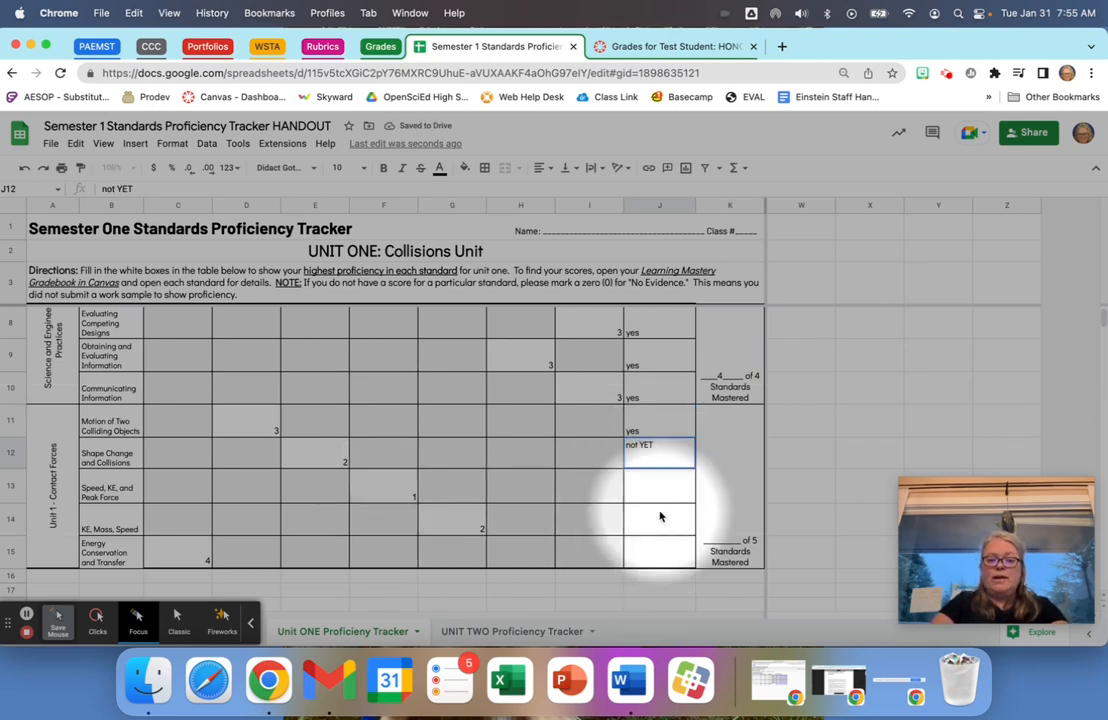
left_click(653, 484)
type("Not YE")
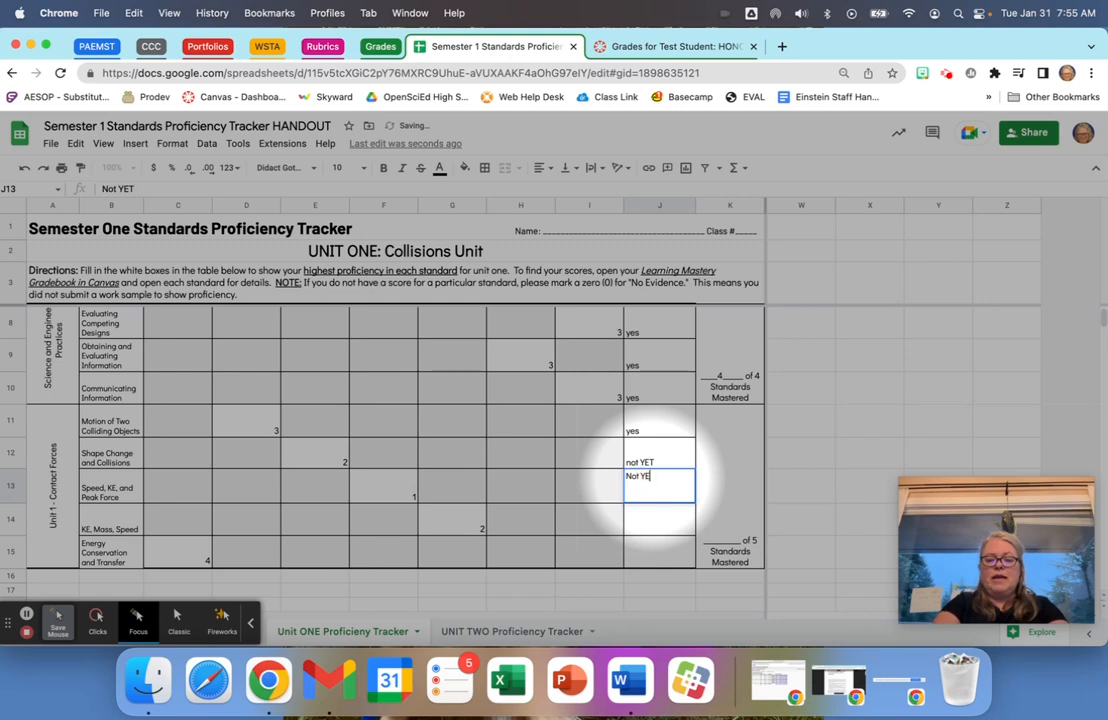
type("T")
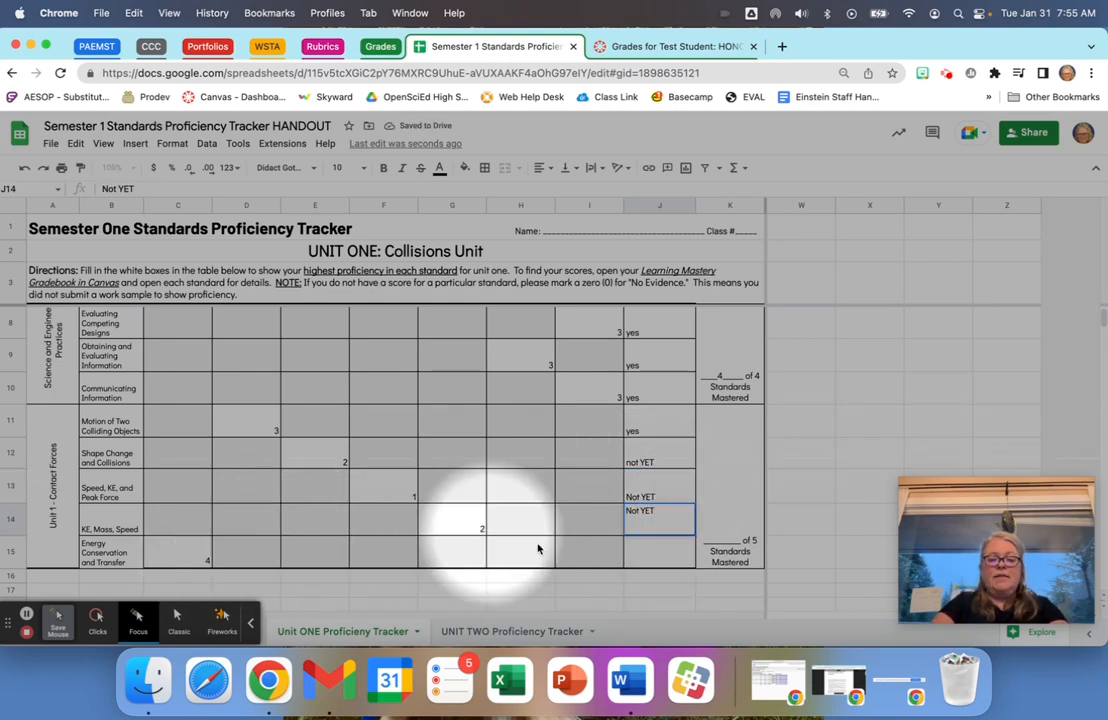
left_click(636, 558)
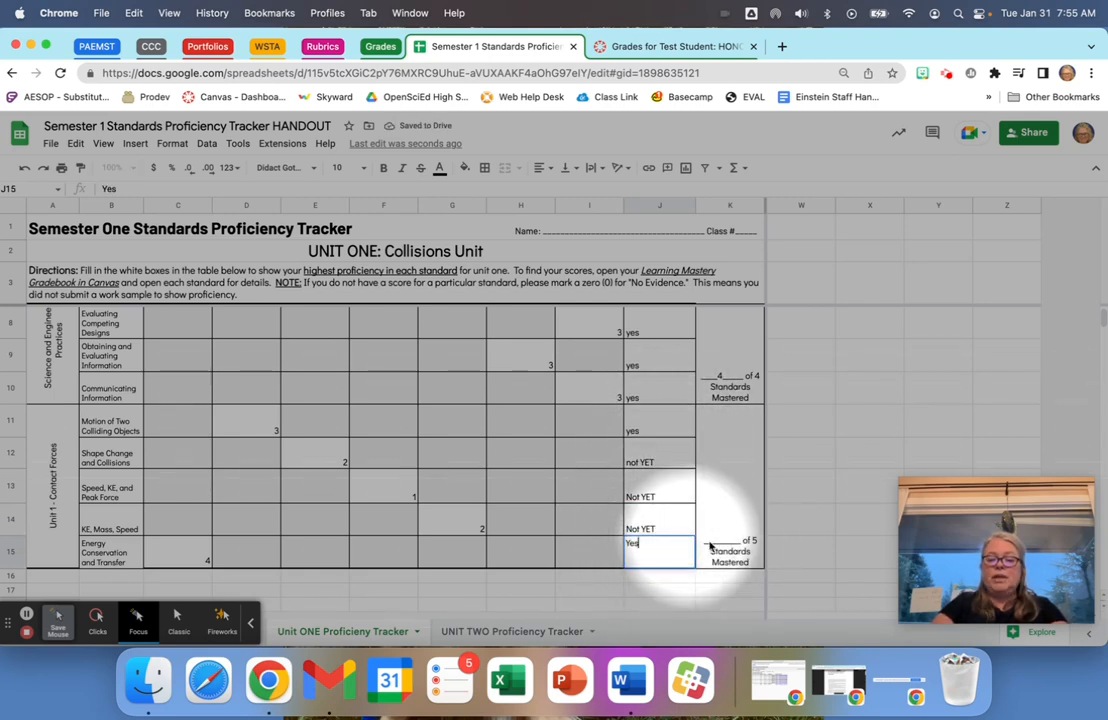
left_click(716, 545)
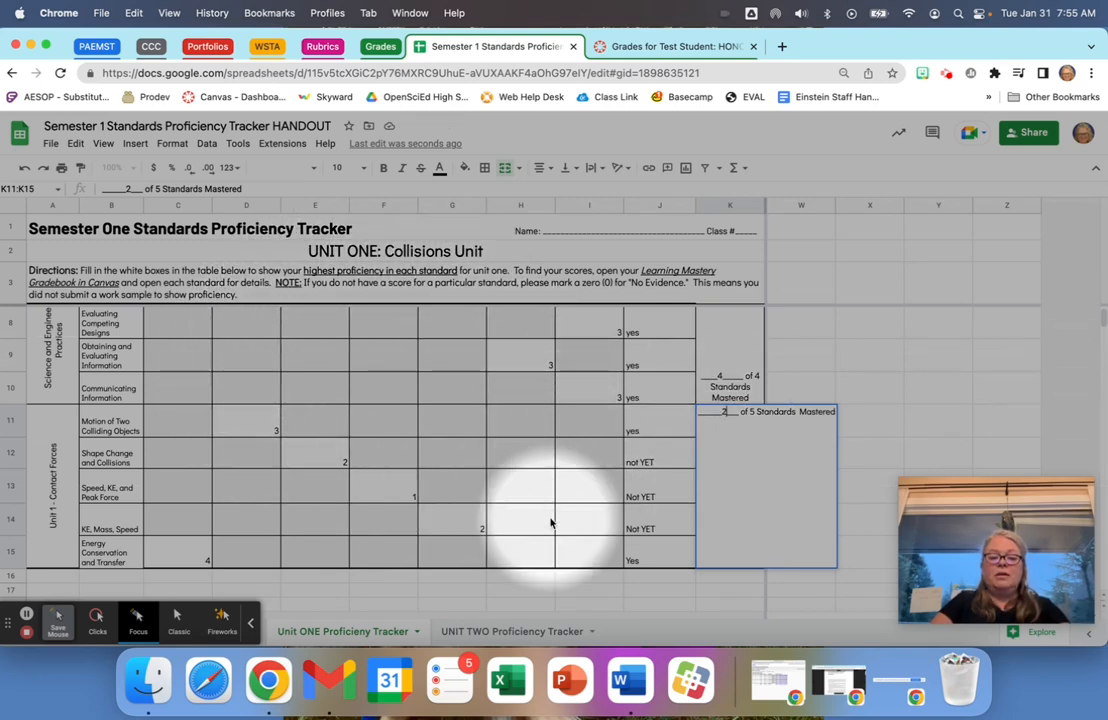
Open the Unit Two proficiency tracker, and in Canvas collapse Unit 1 - Contact Forces and expand Science and Engineering Practices
left_click(514, 632)
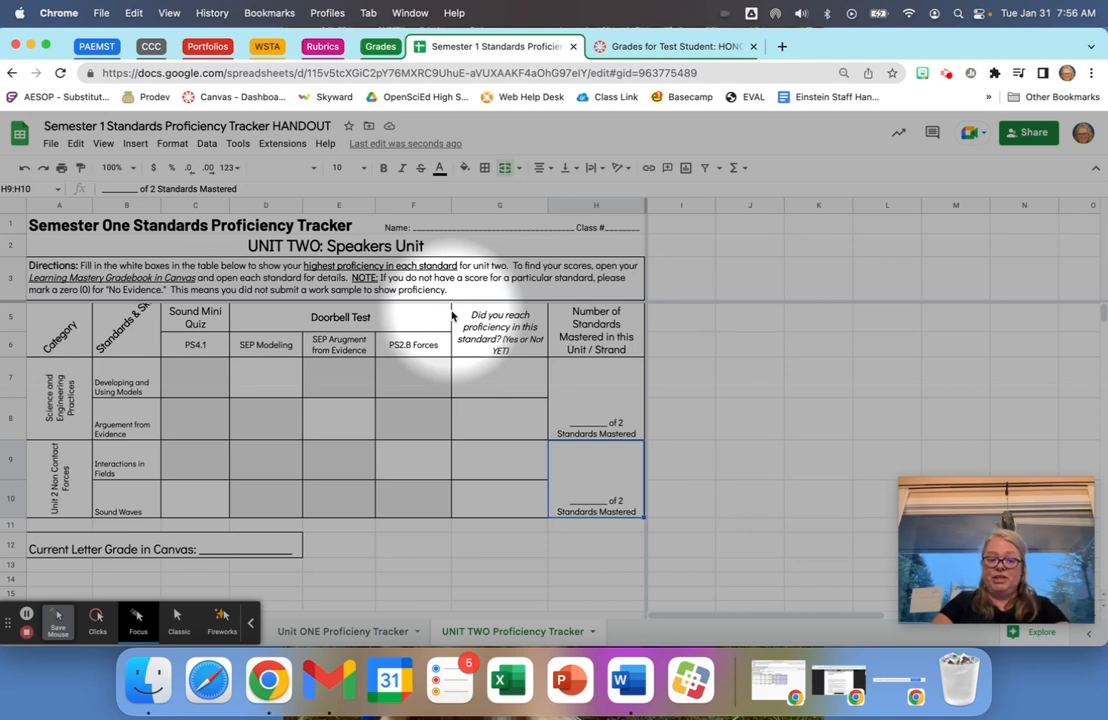
left_click(655, 44)
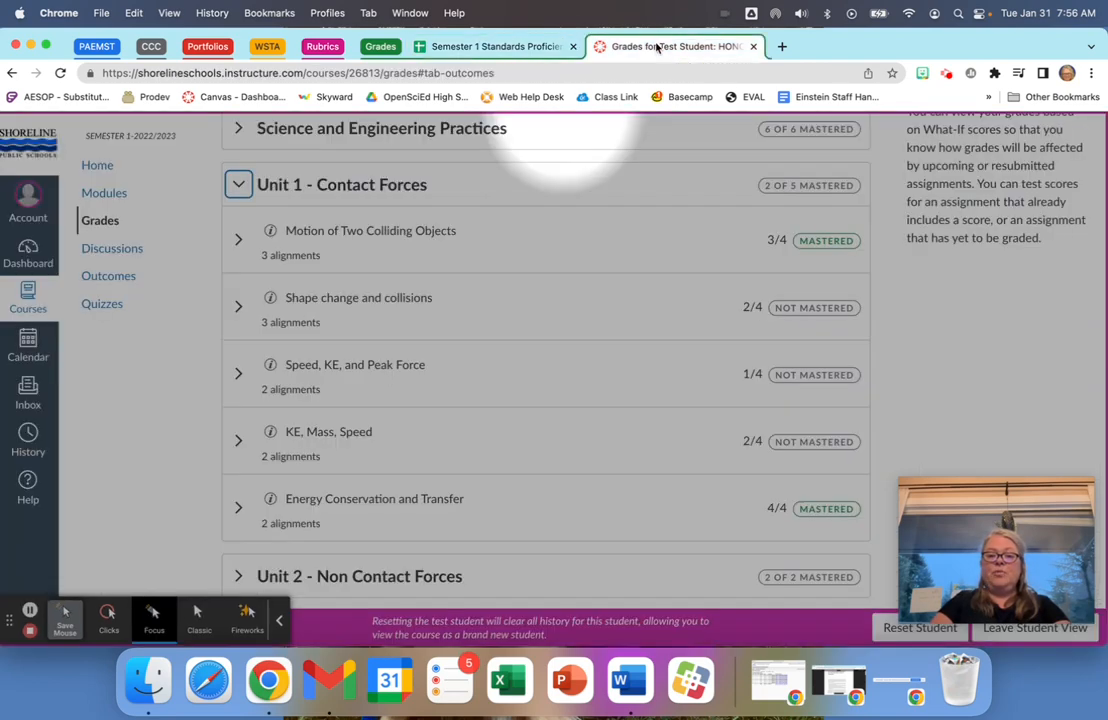
left_click(238, 184)
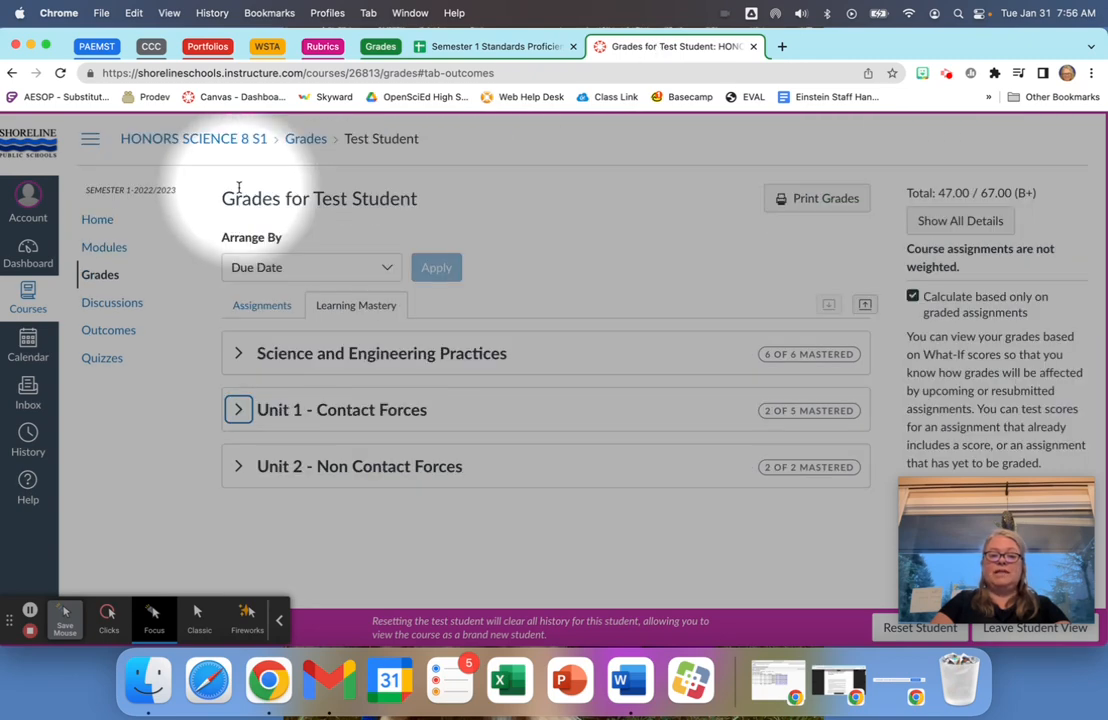
left_click(237, 353)
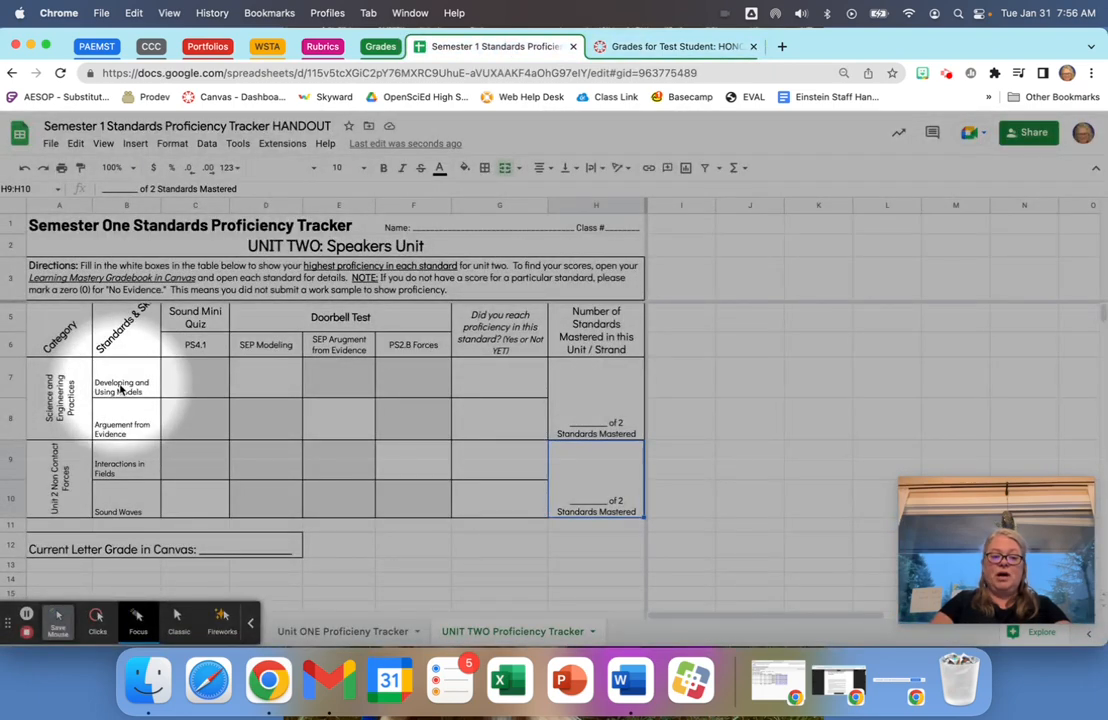
Check the Science and Engineering Practices scores in Canvas and record 3 for Developing and Using Models and 3 for Argument from Evidence in the Unit Two tracker
left_click(646, 48)
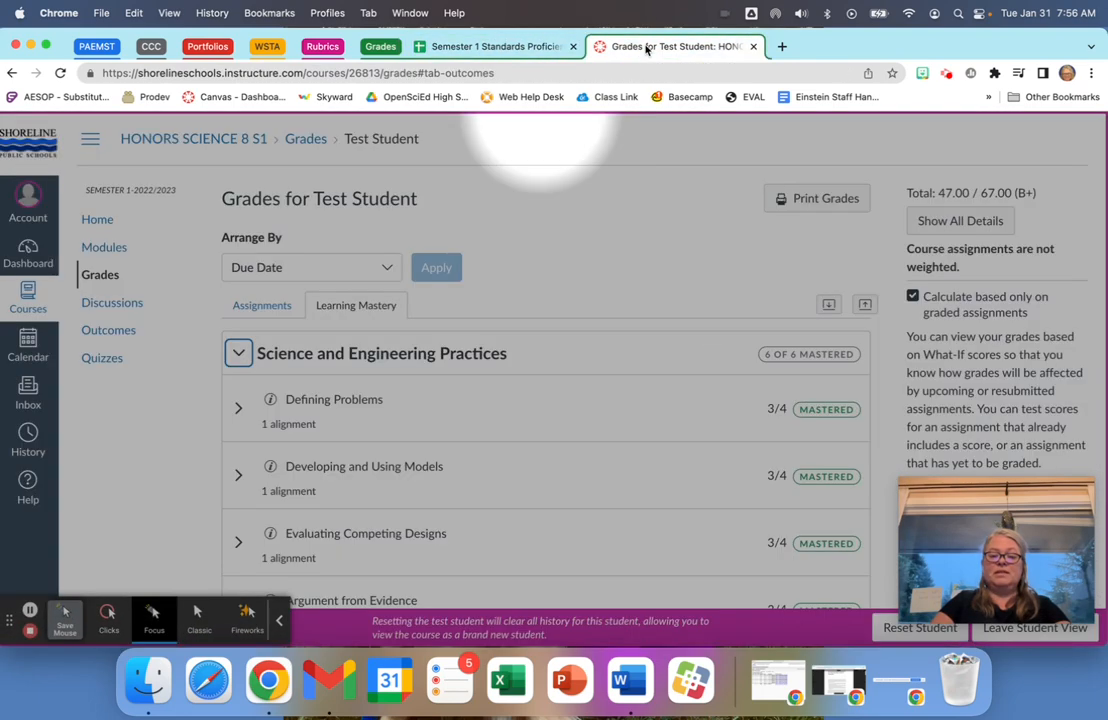
scroll(606, 335, "down", 2)
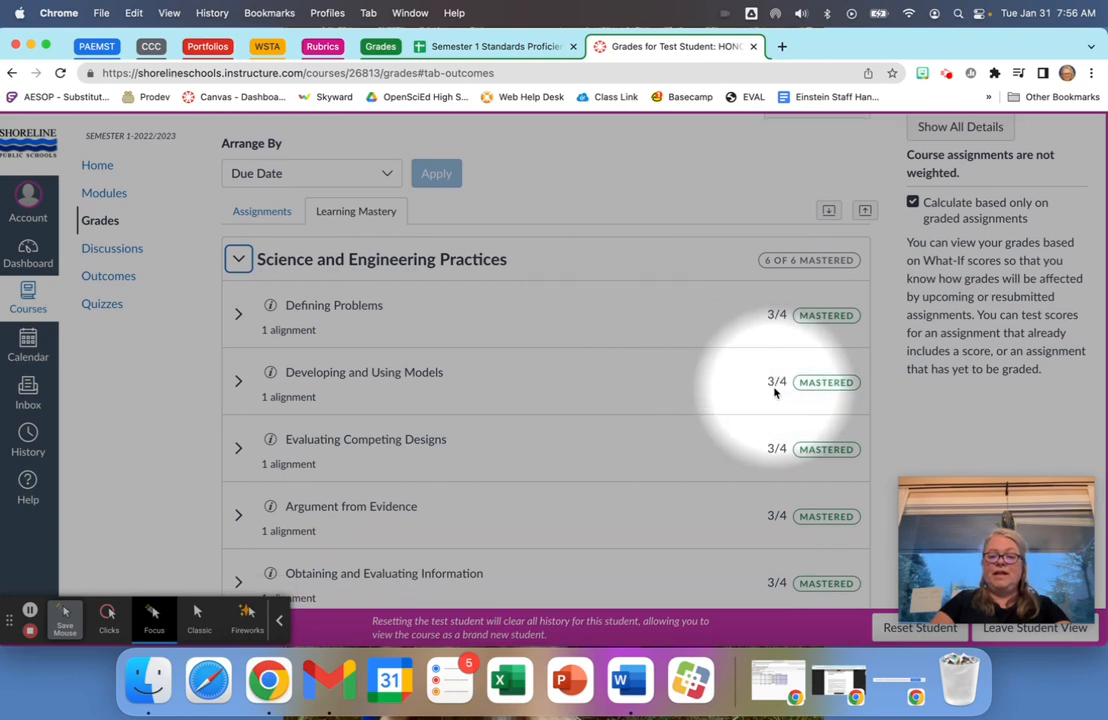
scroll(774, 392, "down", 2)
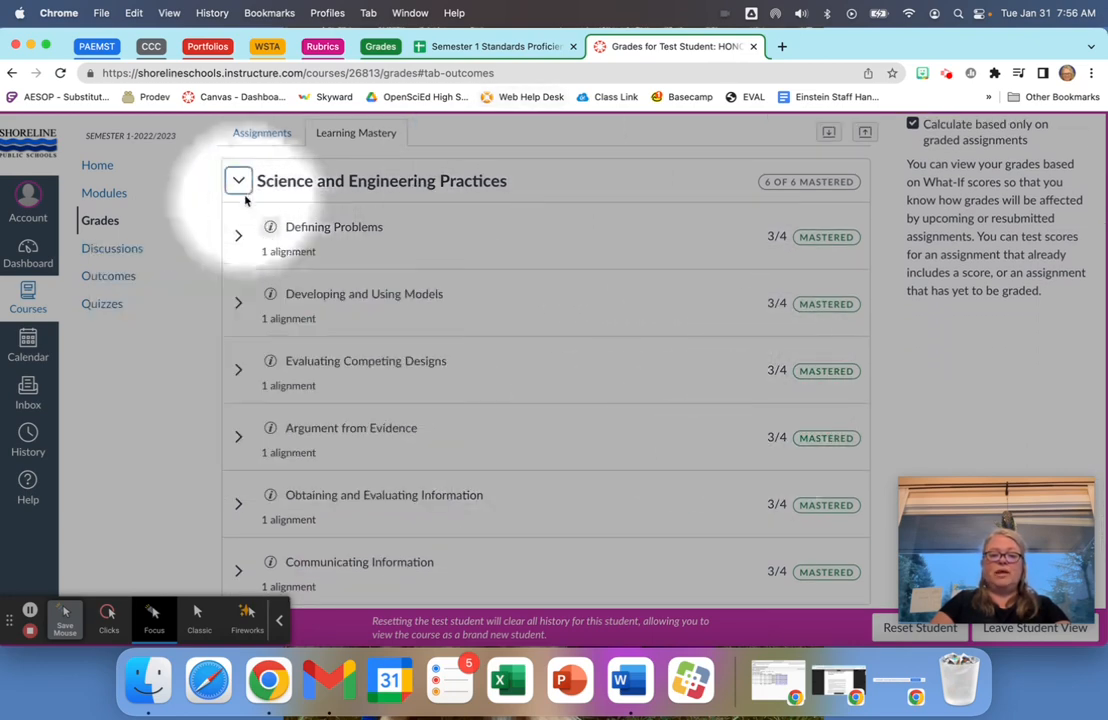
scroll(190, 190, "up", 3)
left_click(523, 46)
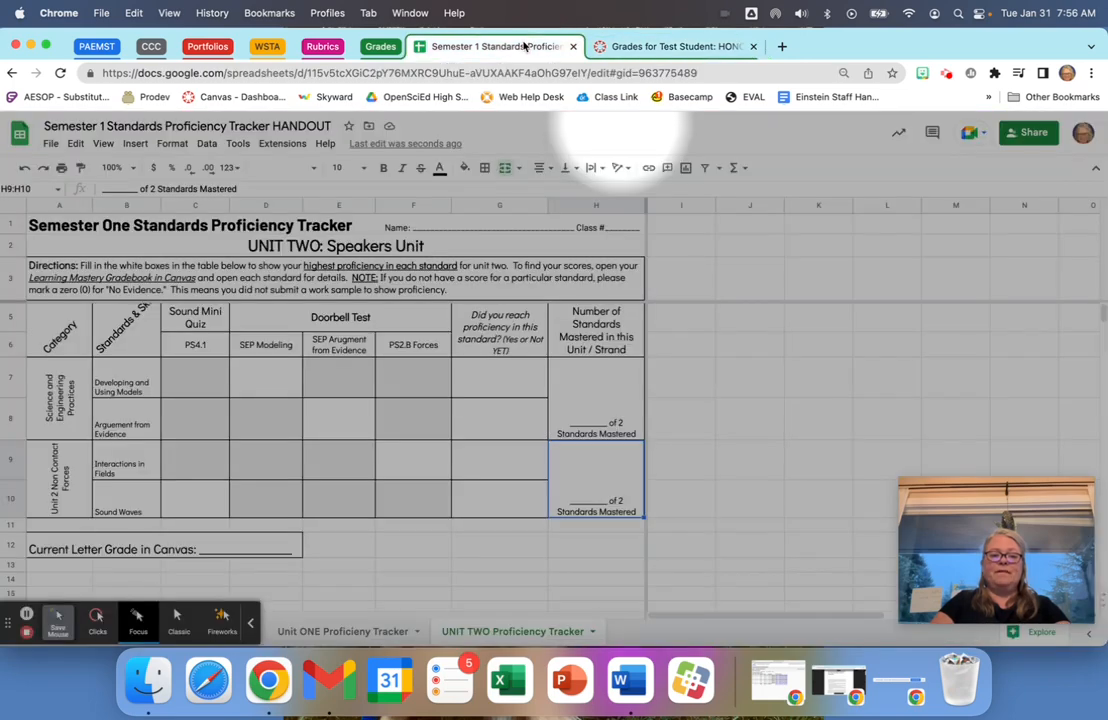
left_click(255, 388)
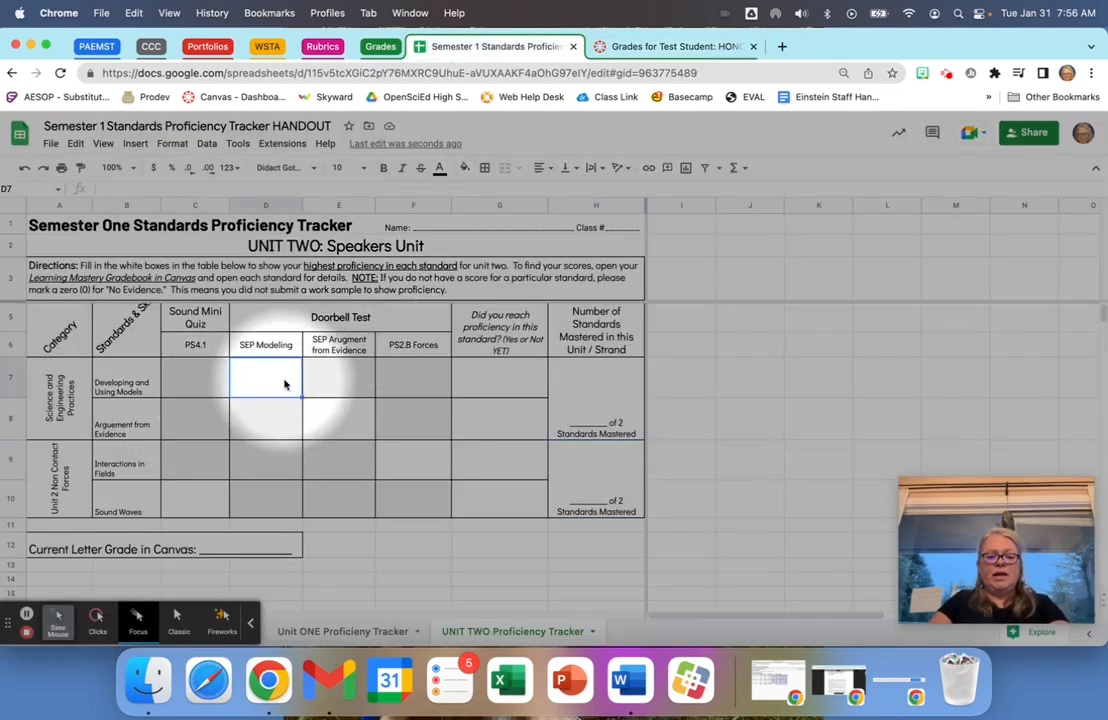
left_click(330, 424)
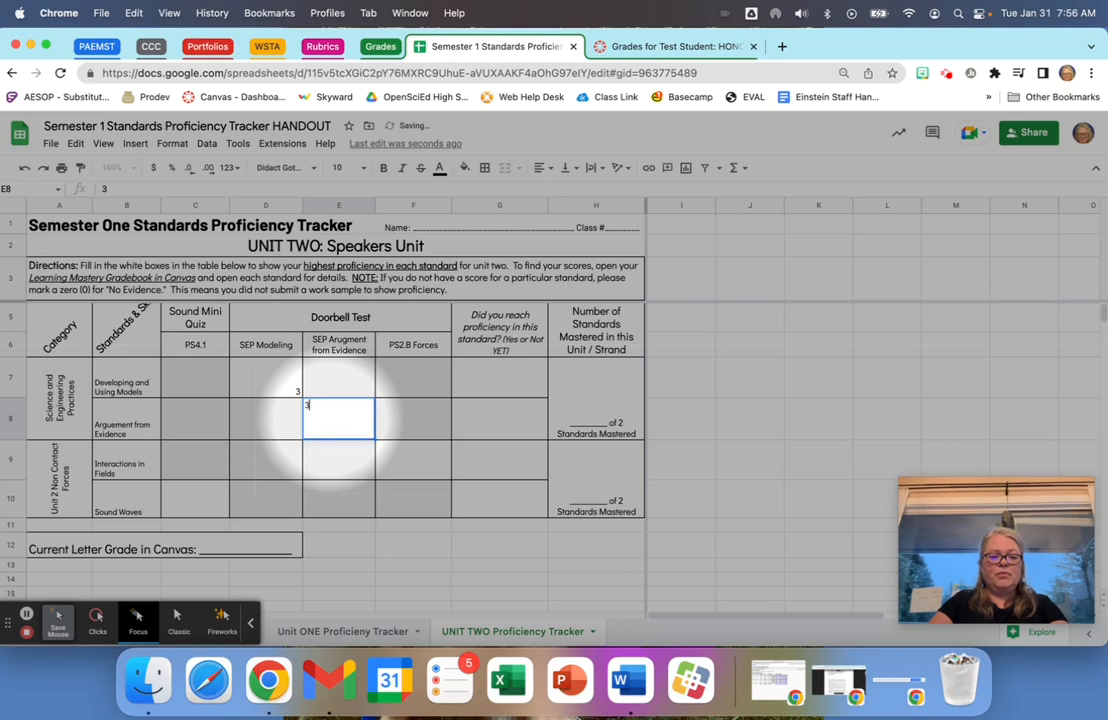
Mark both Science and Engineering Practices standards "Yes" for proficiency and fill in 2 of 2 Standards Mastered
left_click(503, 383)
type("Y")
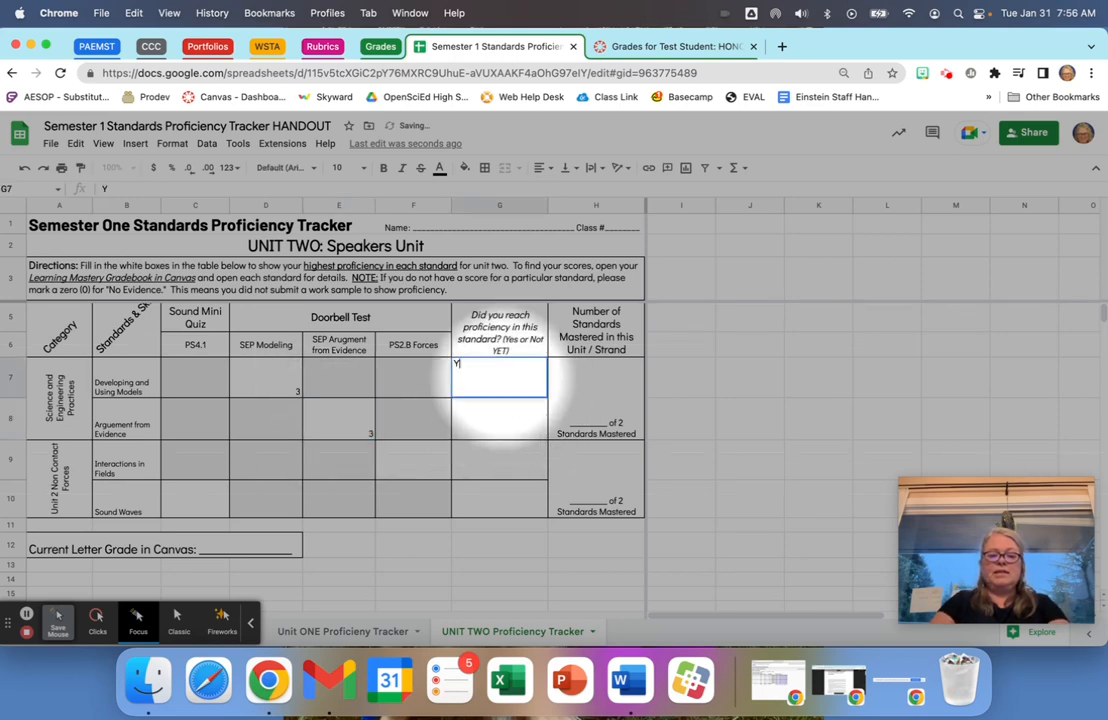
type("es")
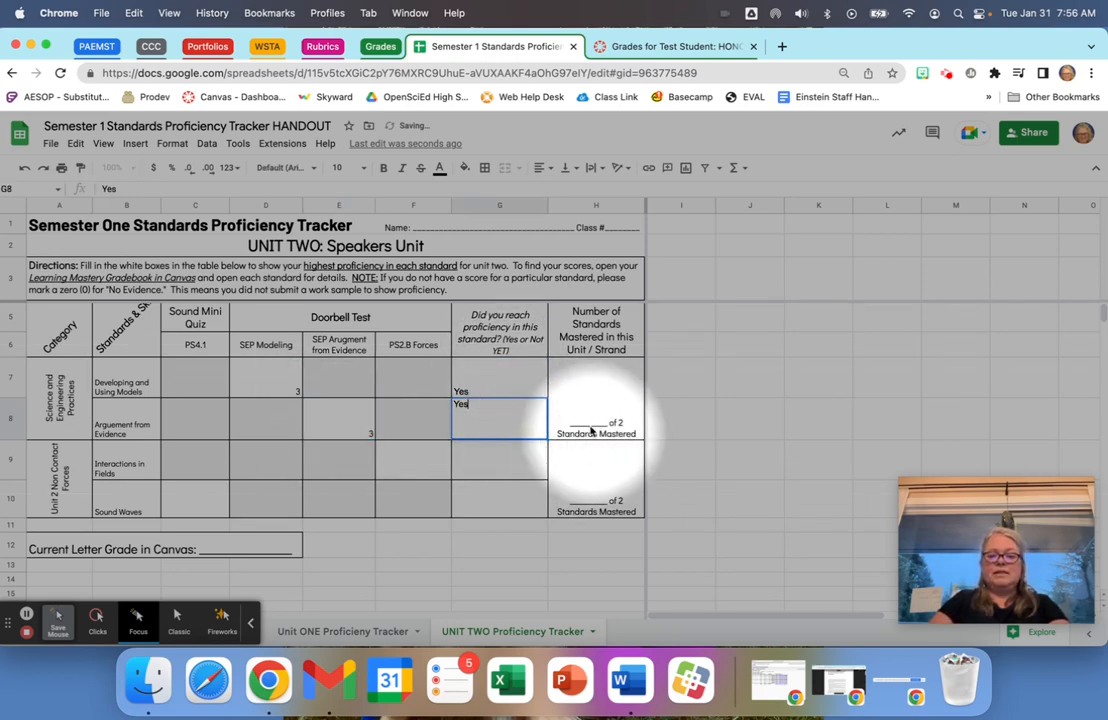
left_click(592, 427)
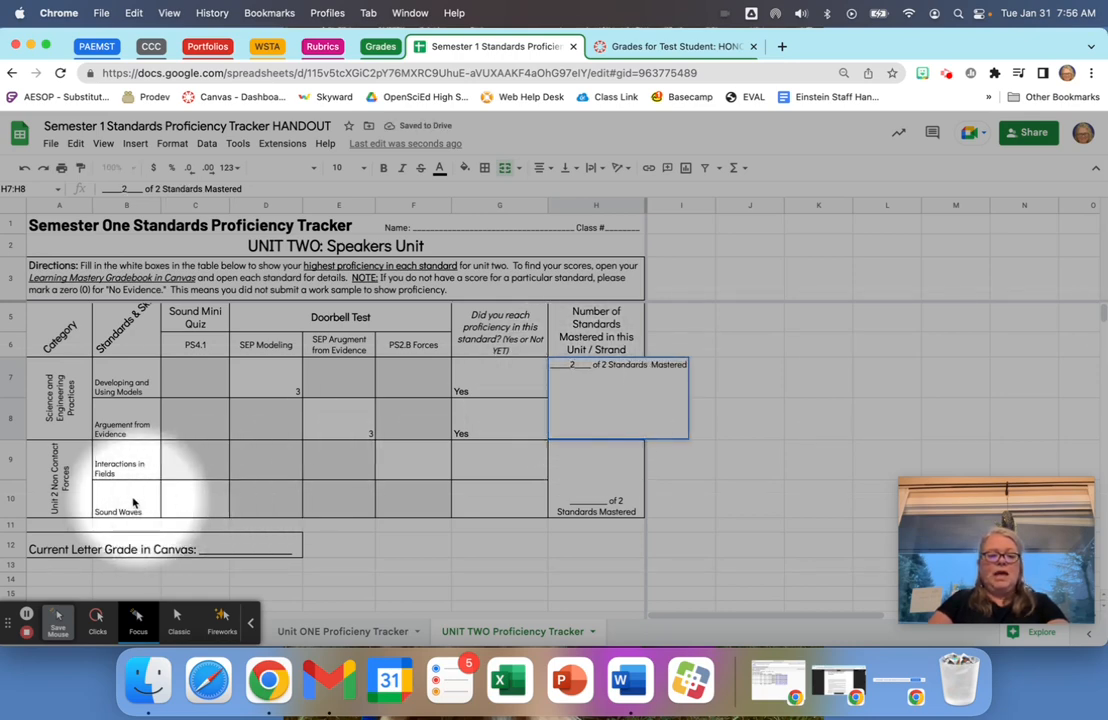
Check the Unit 2 - Non Contact Forces scores in Canvas and record 4 for Interactions in Fields under PS2.B and 3 for Sound Waves under PS4.1
left_click(645, 46)
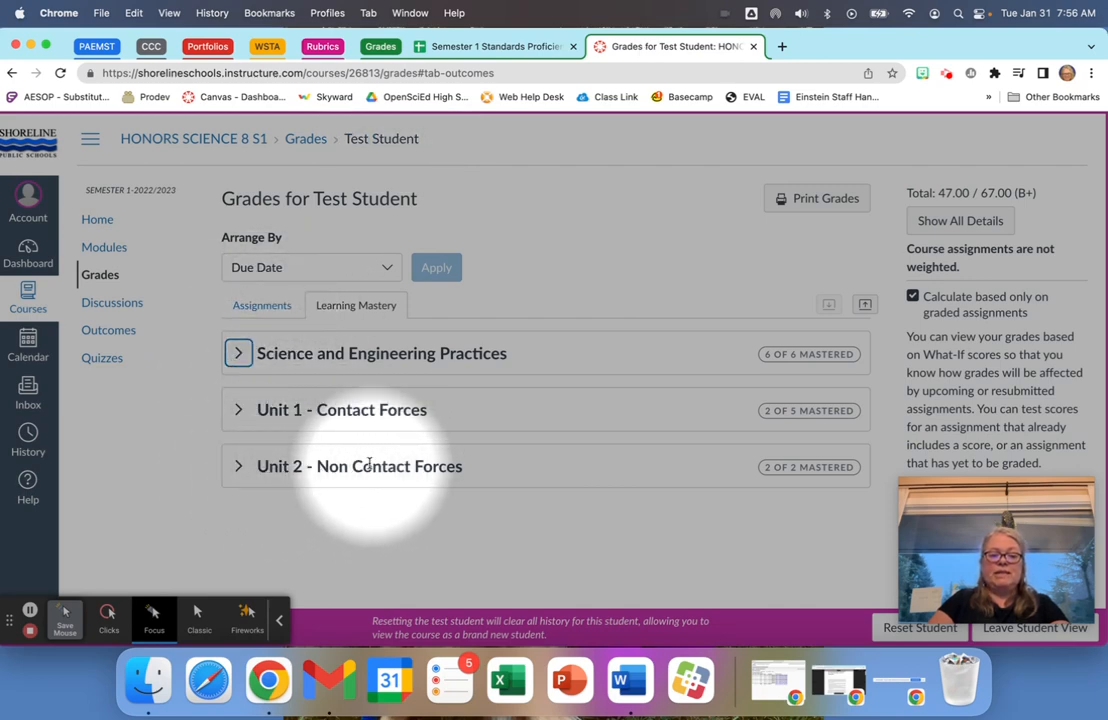
left_click(237, 469)
scroll(237, 468, "down", 2)
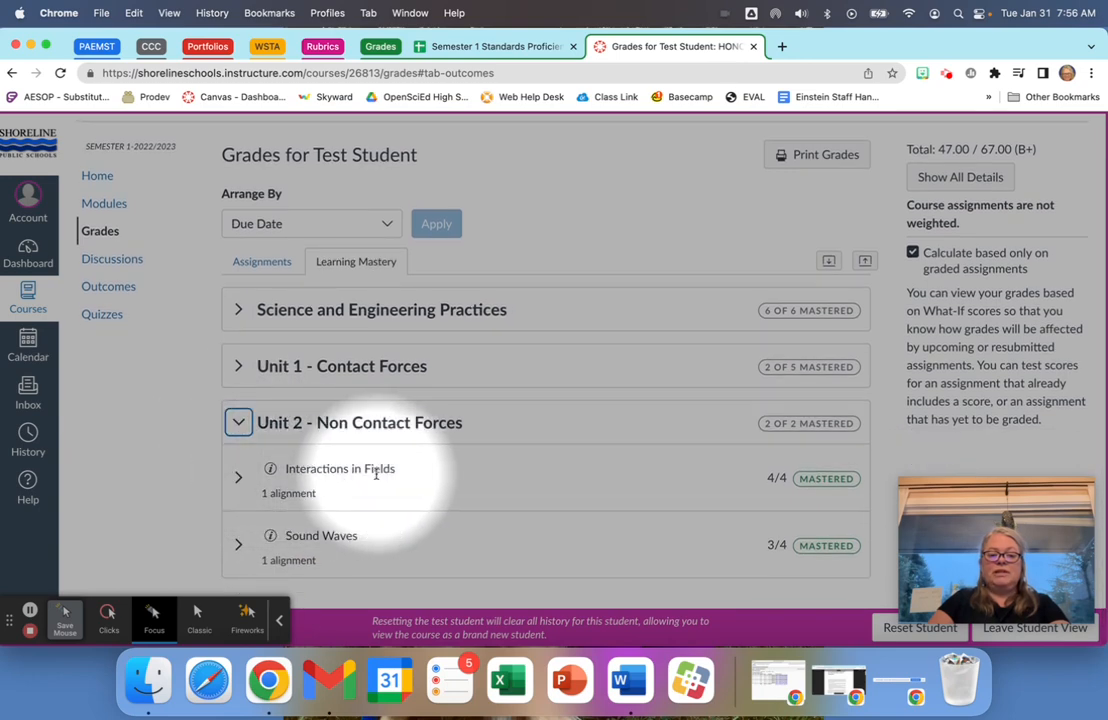
left_click(500, 47)
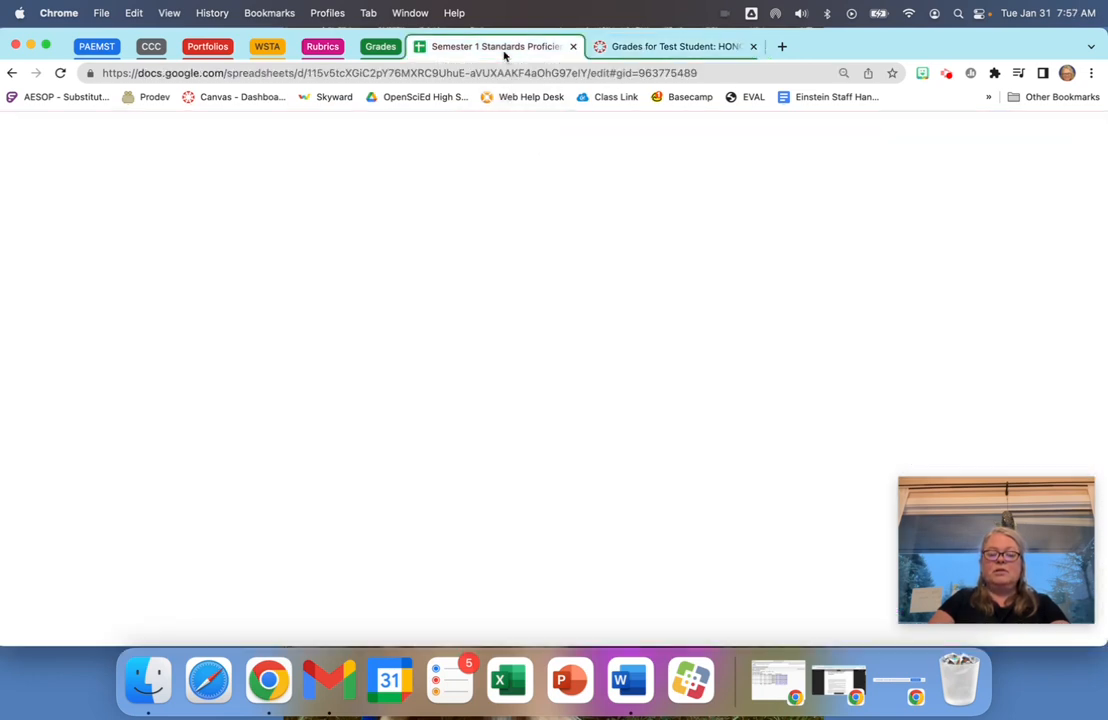
left_click(425, 467)
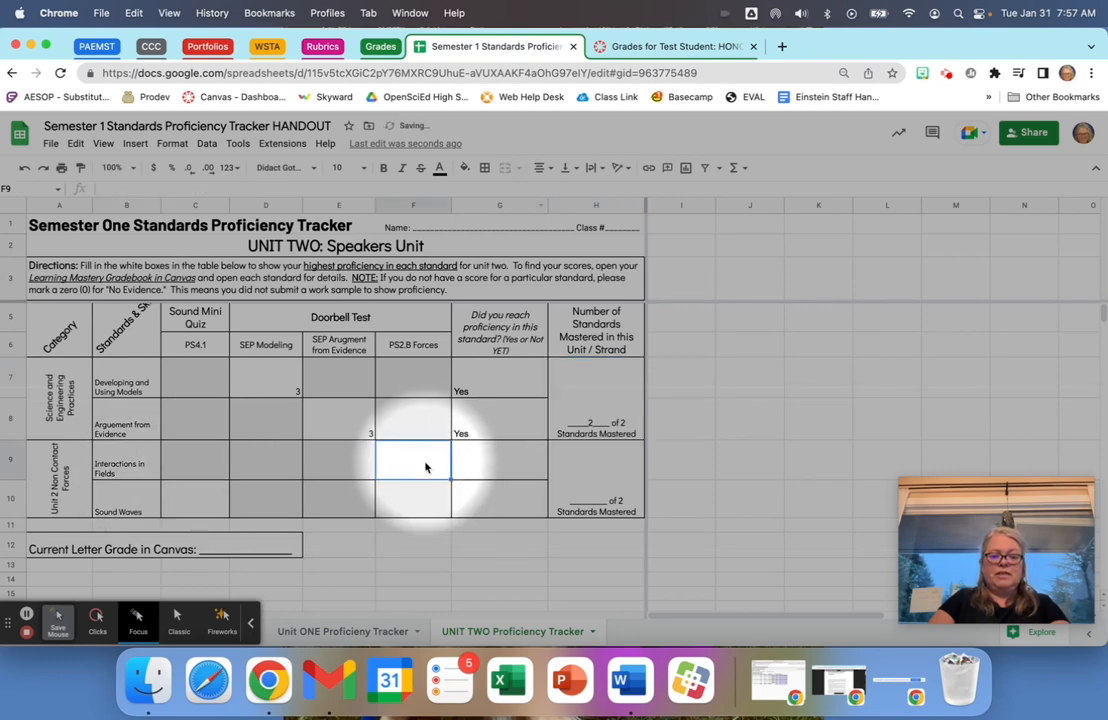
left_click(200, 507)
type("3")
Mark Interactions in Fields and Sound Waves "Yes" for proficiency and fill in 2 of 2 Standards Mastered for Non Contact Forces
left_click(481, 472)
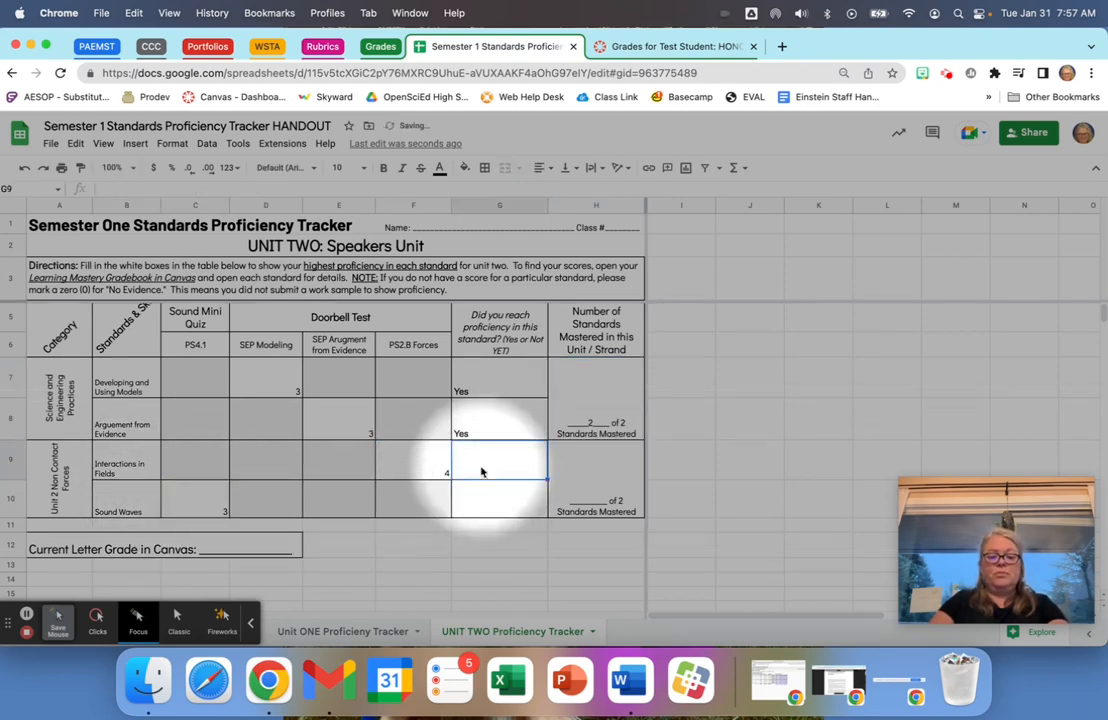
type("Yes")
left_click(486, 505)
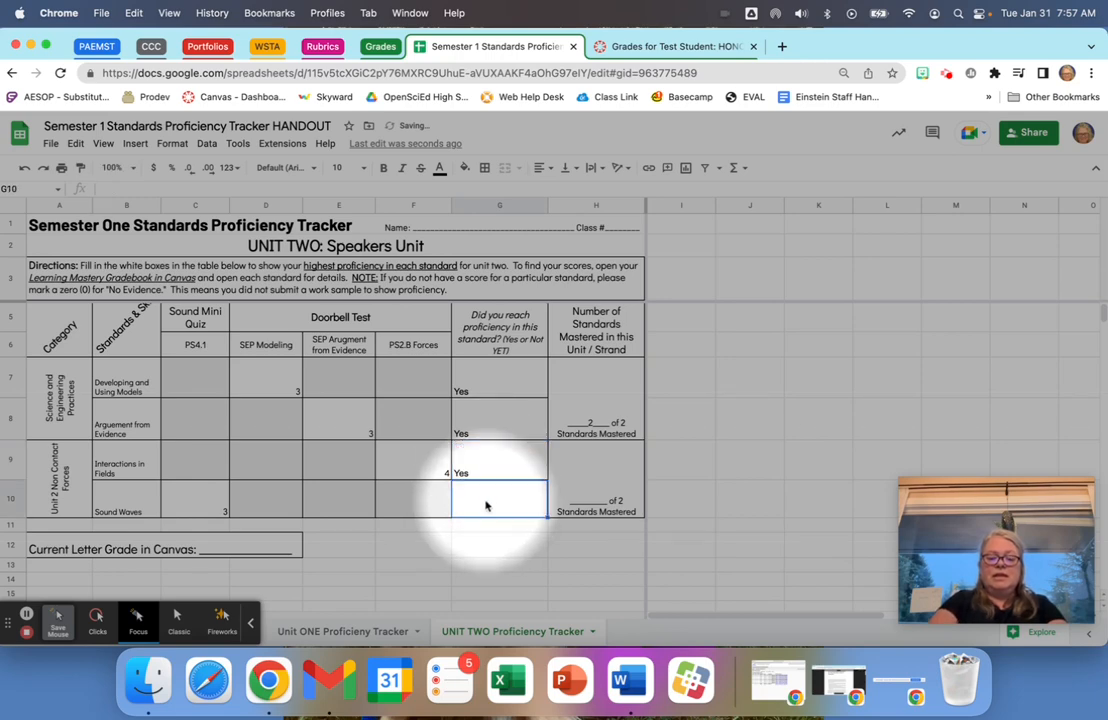
type("Yes")
left_click(592, 498)
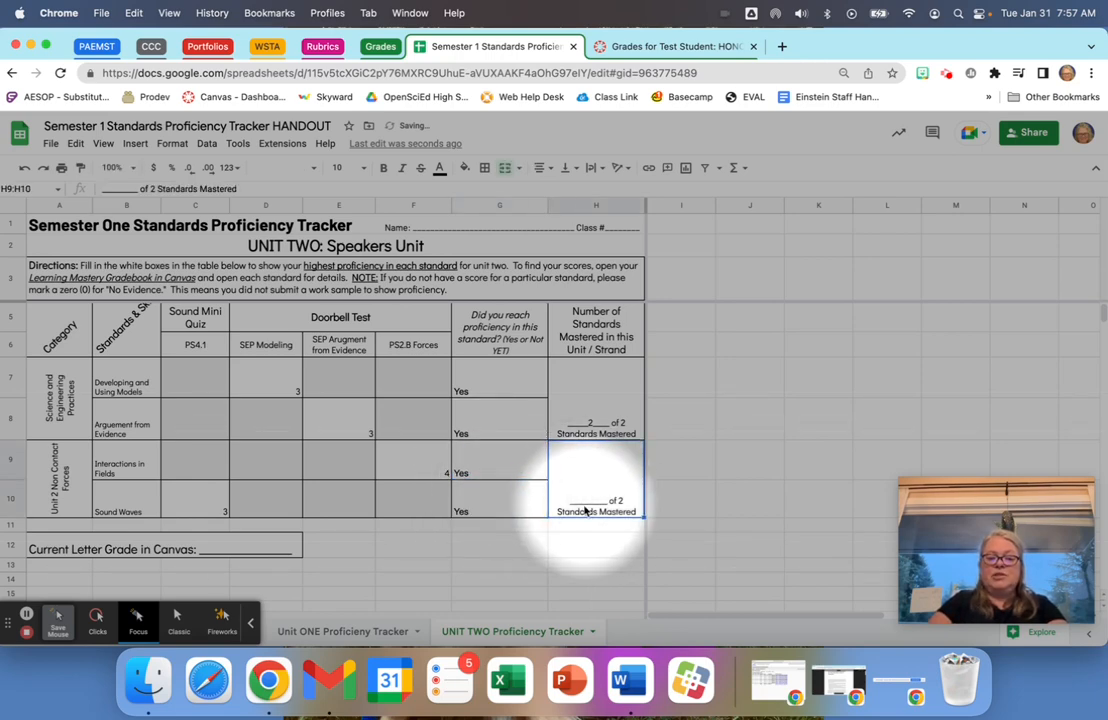
left_click(569, 448)
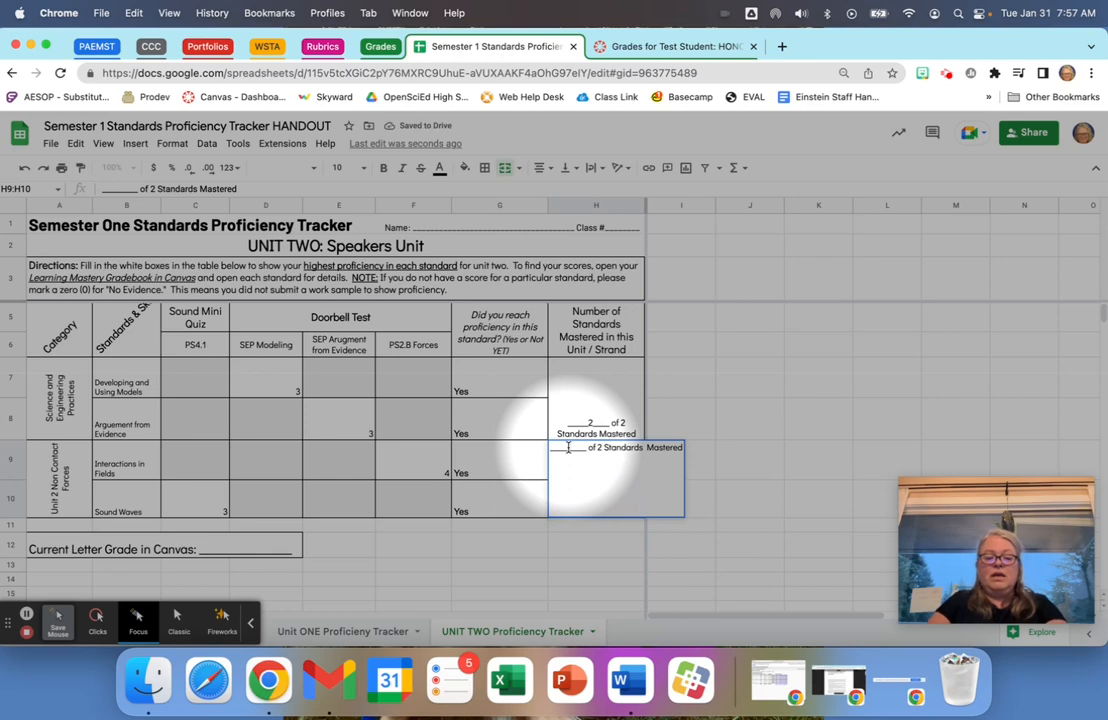
type("2")
key("Return")
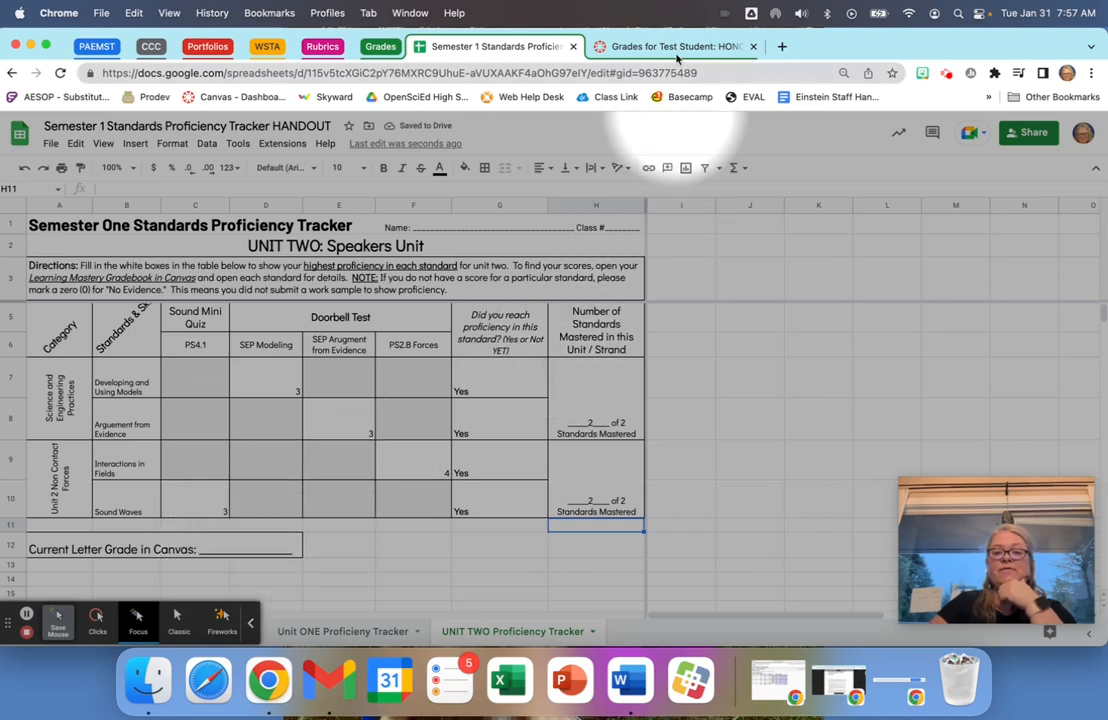
Check the overall course grade in Canvas and enter B+ as the Current Letter Grade in the Unit Two tracker
left_click(615, 46)
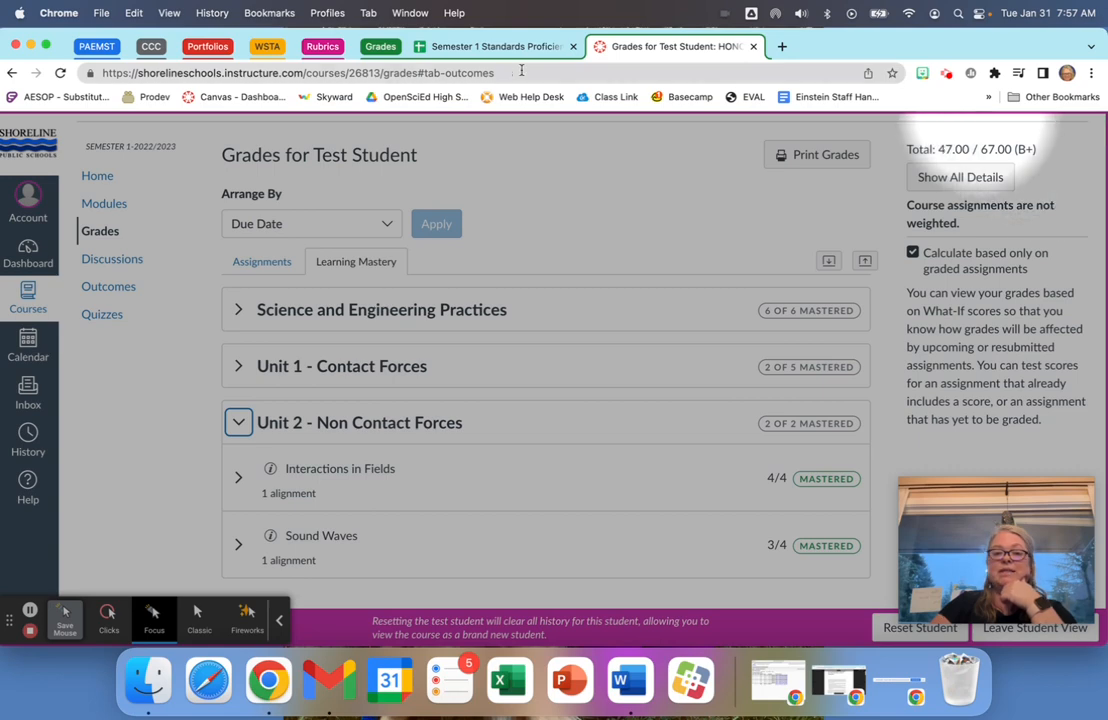
left_click(486, 50)
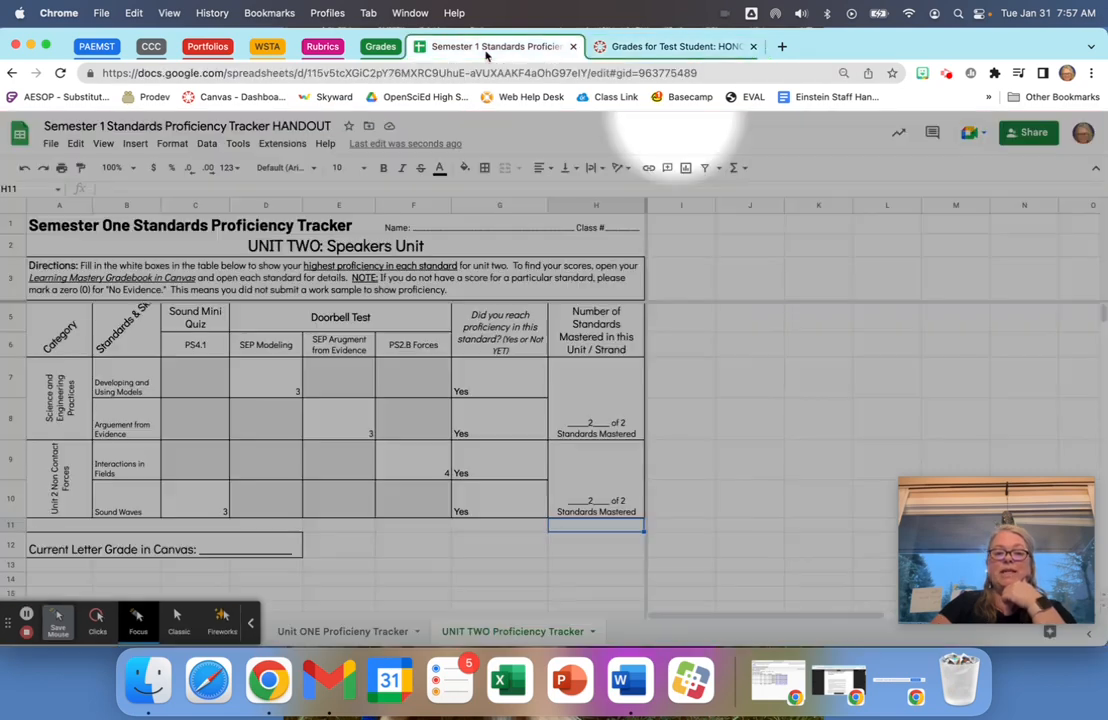
left_click(233, 550)
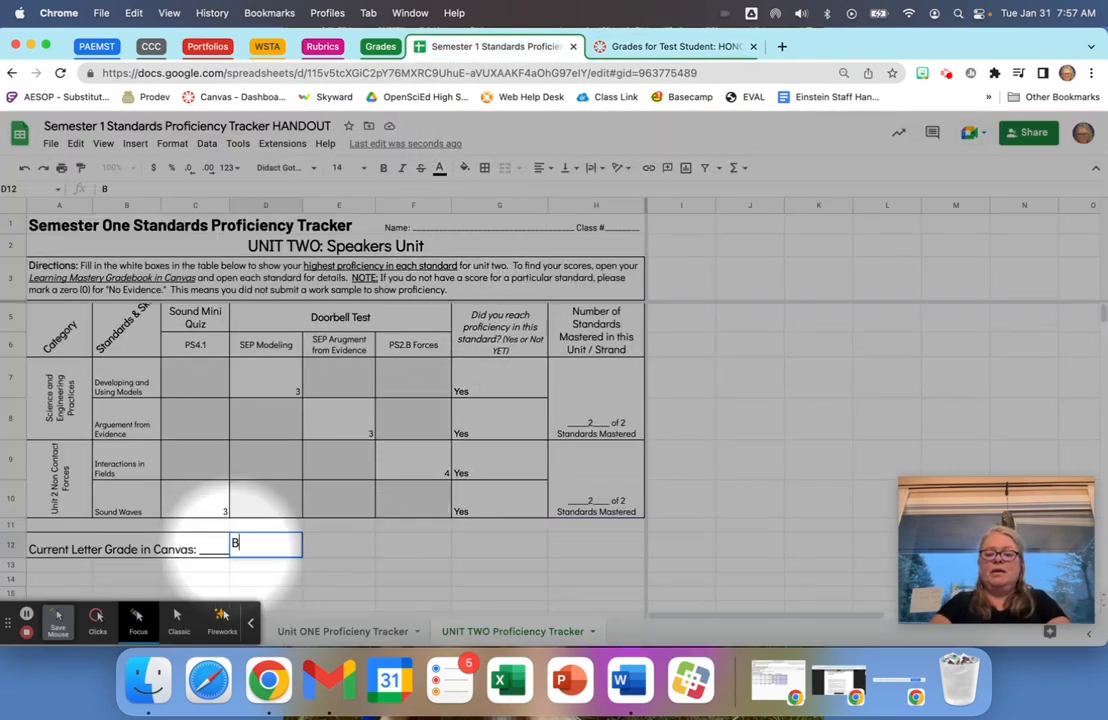
left_click(205, 581)
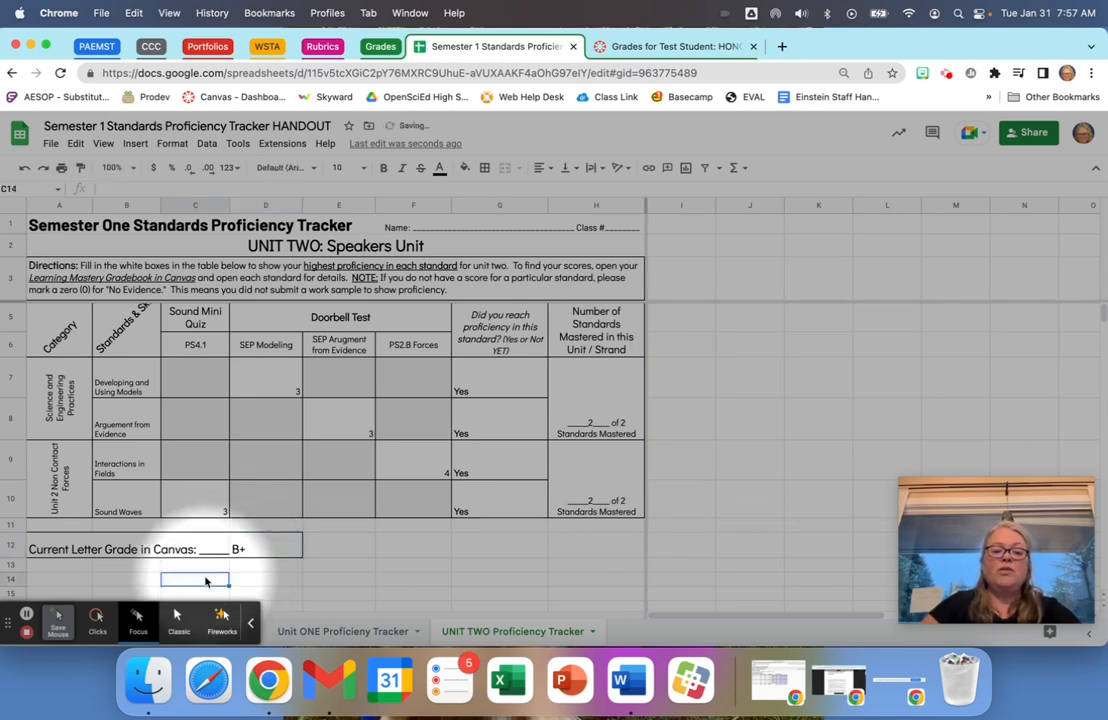